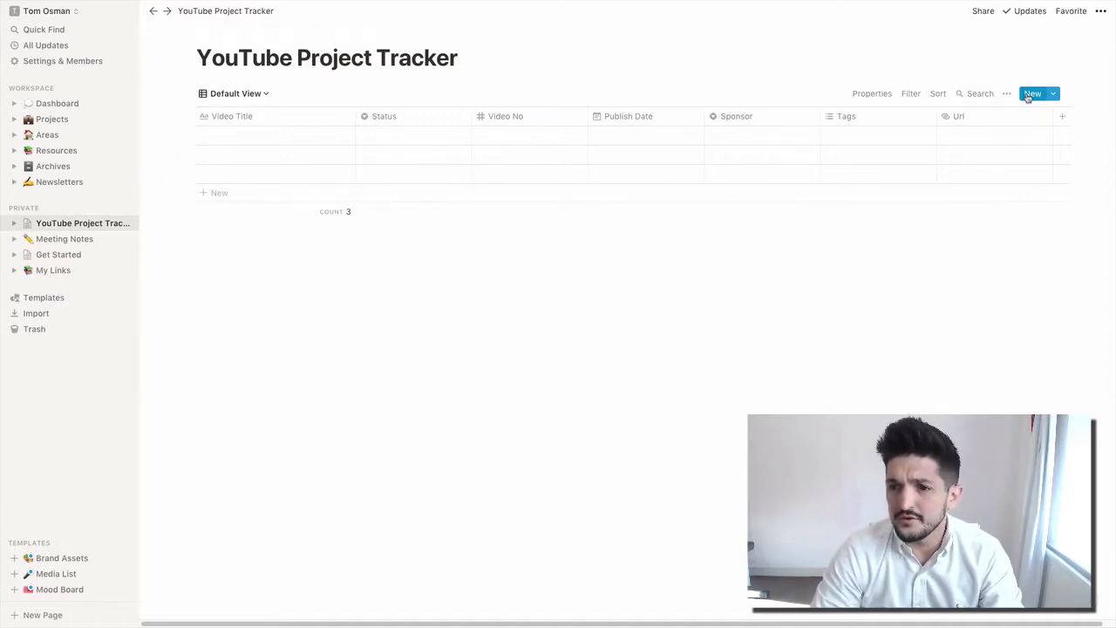
- Create a new tracker entry from the Video Template
click(1054, 93)
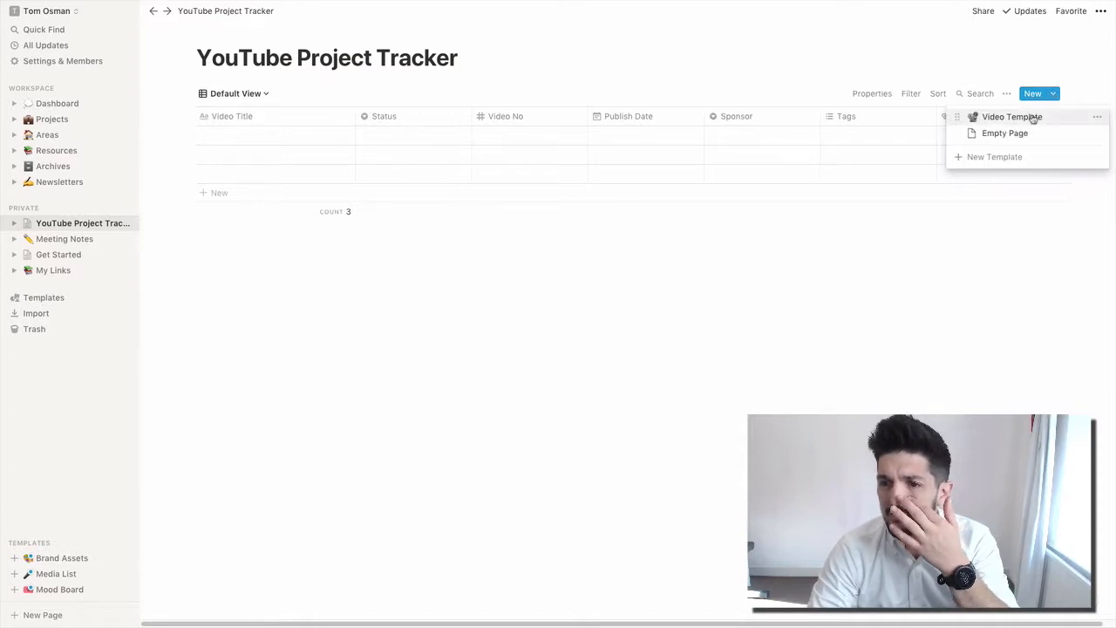
click(1074, 70)
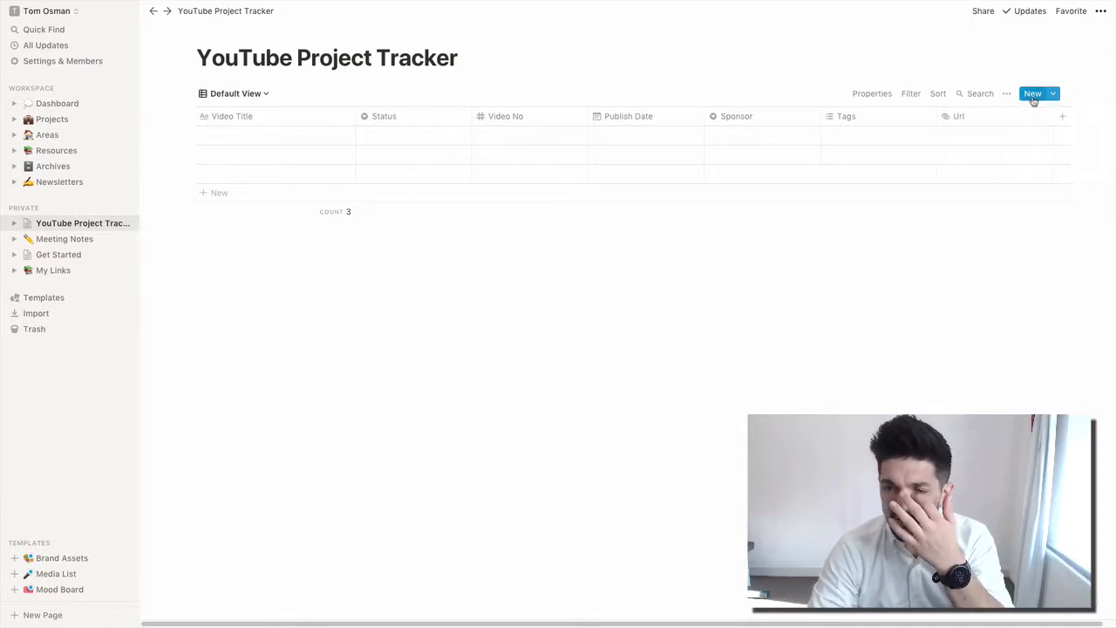
click(1054, 93)
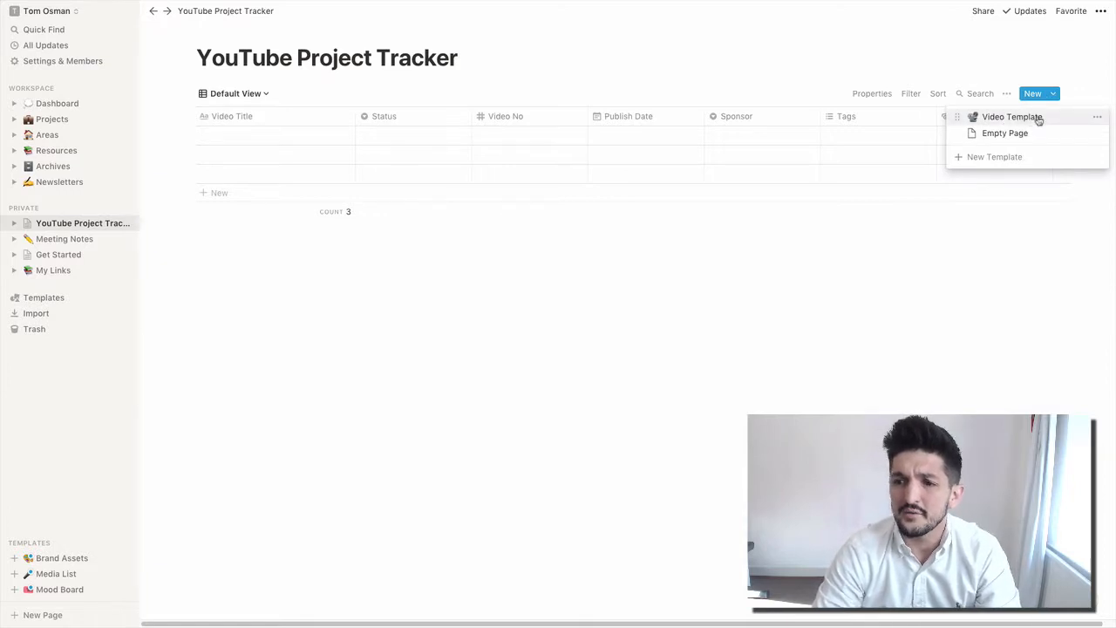
click(1030, 119)
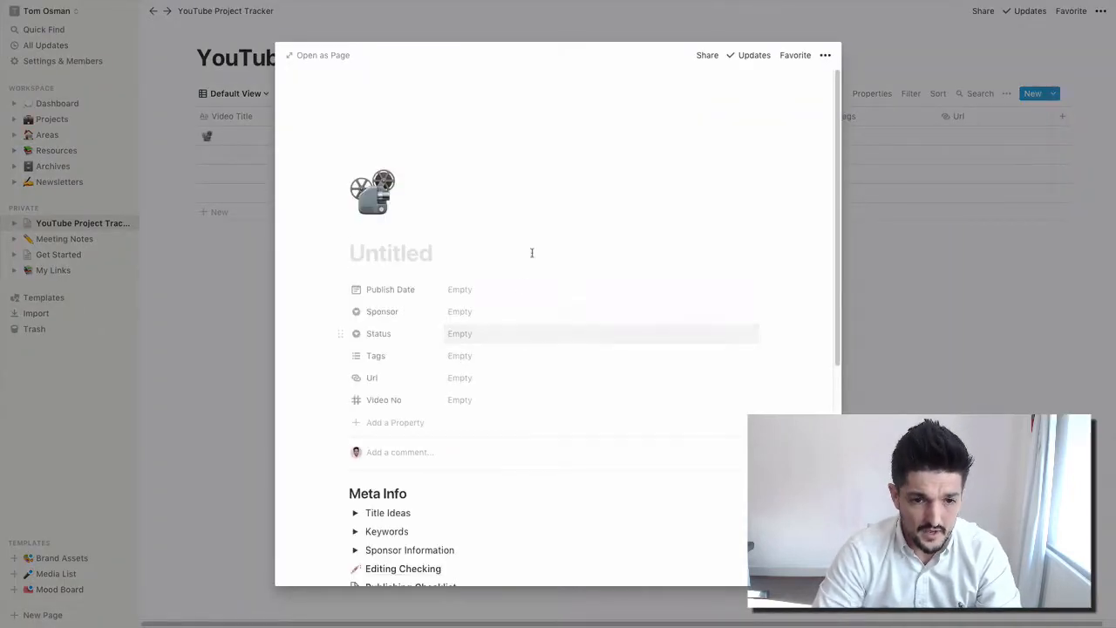
- Title the new entry 'Our First Video'
text(Our Firs)
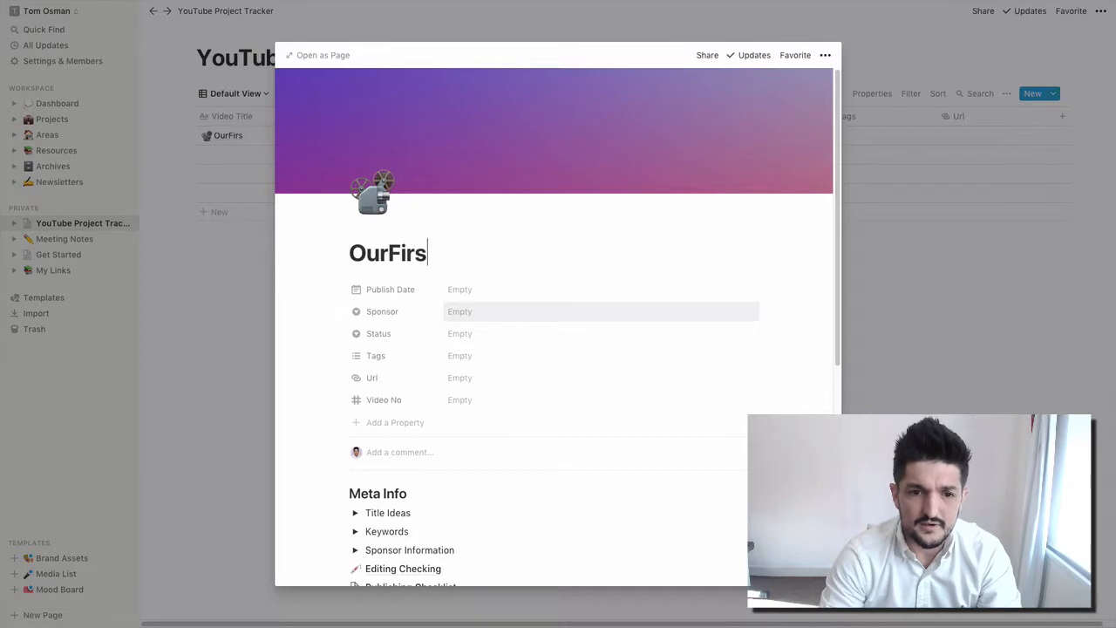
key(BackSpace)
key(BackSpace)
key(BackSpace)
key(BackSpace)
text(DFi)
key(BackSpace)
key(BackSpace)
key(BackSpace)
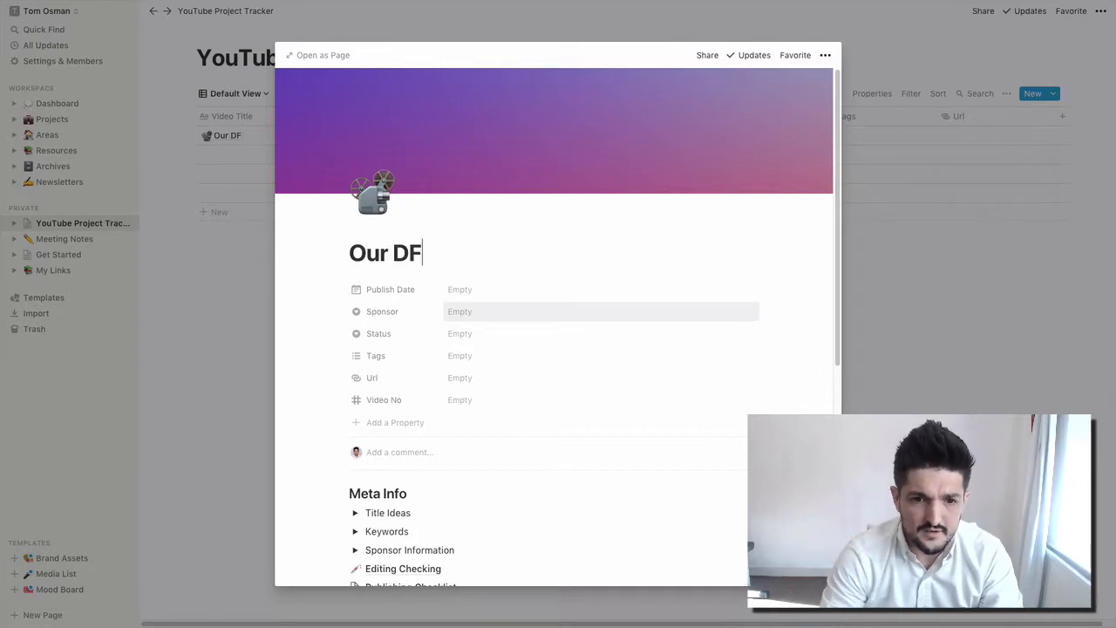
text(First Video)
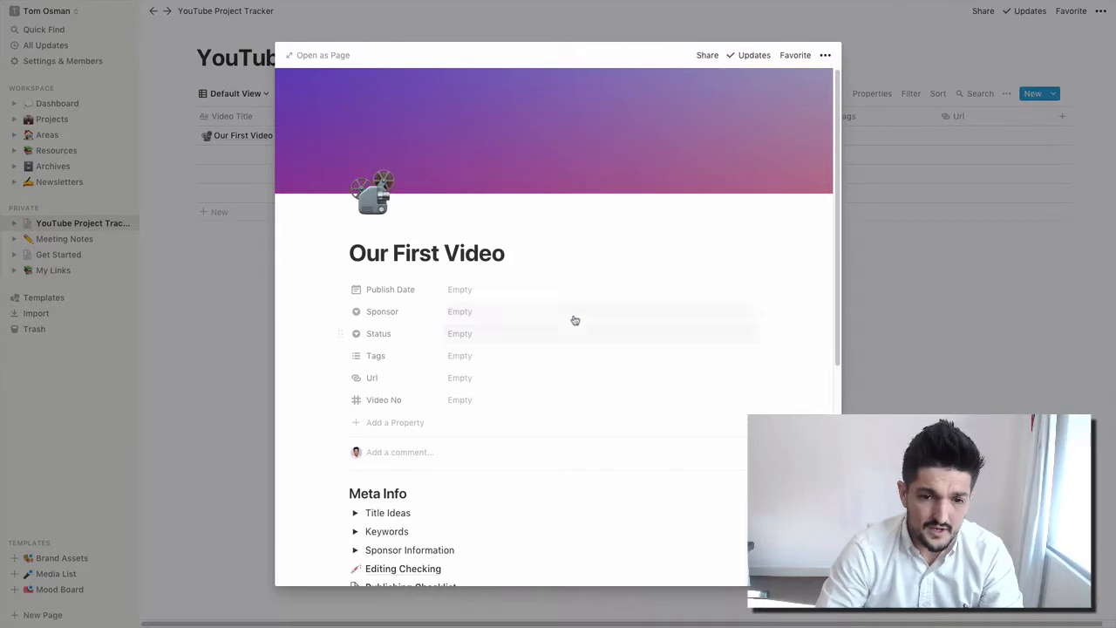
- Set the publish date to Oct 04, 2019 and create Makerpad as the sponsor
click(510, 292)
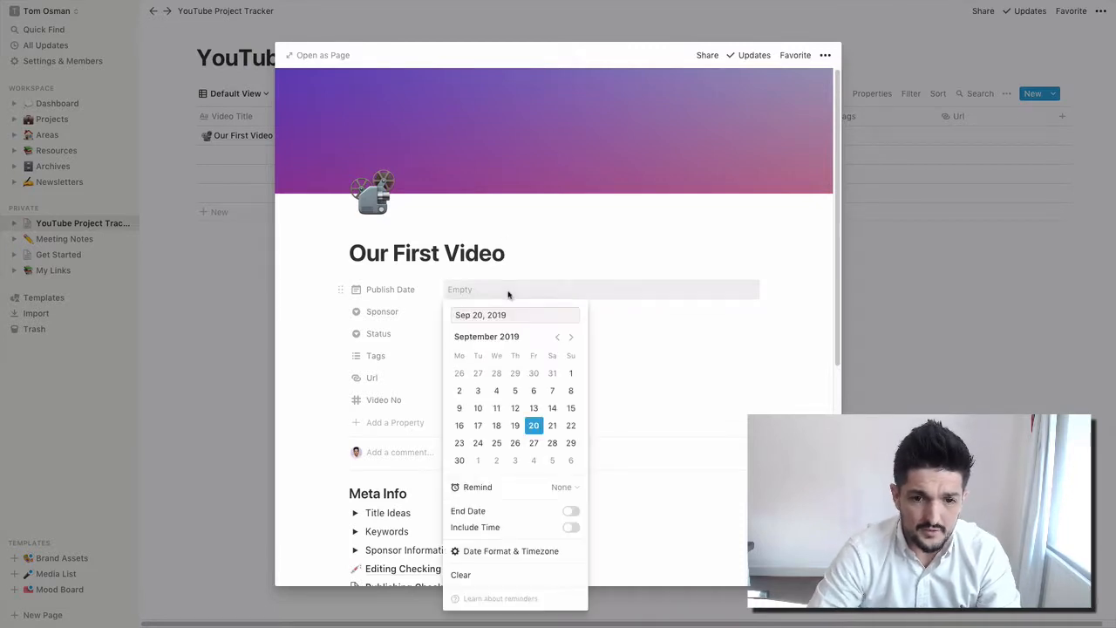
click(533, 460)
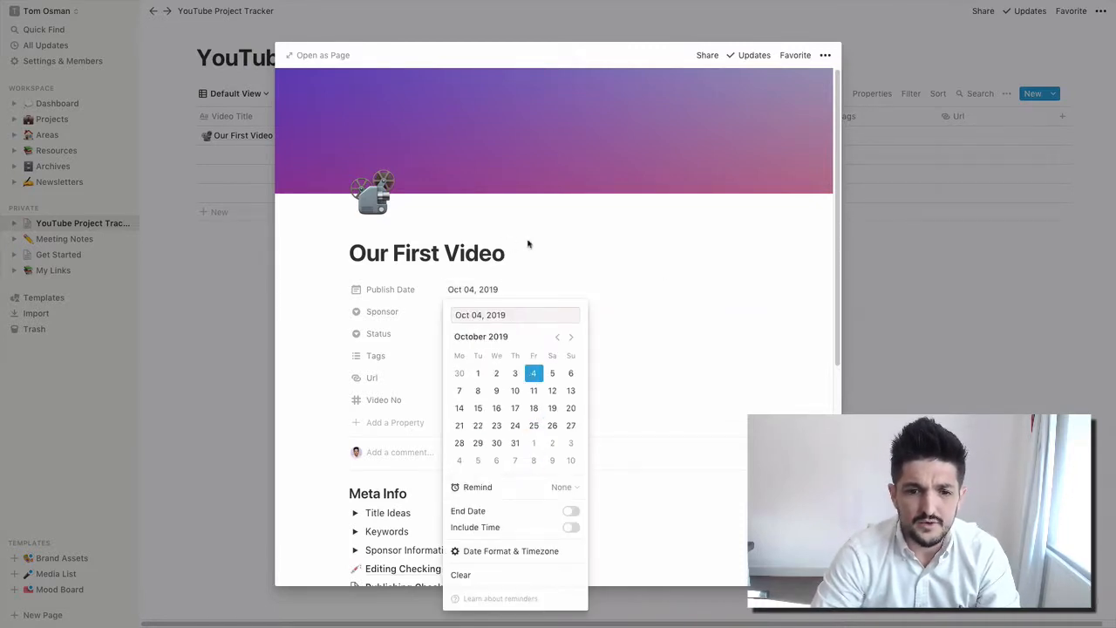
click(683, 242)
click(460, 315)
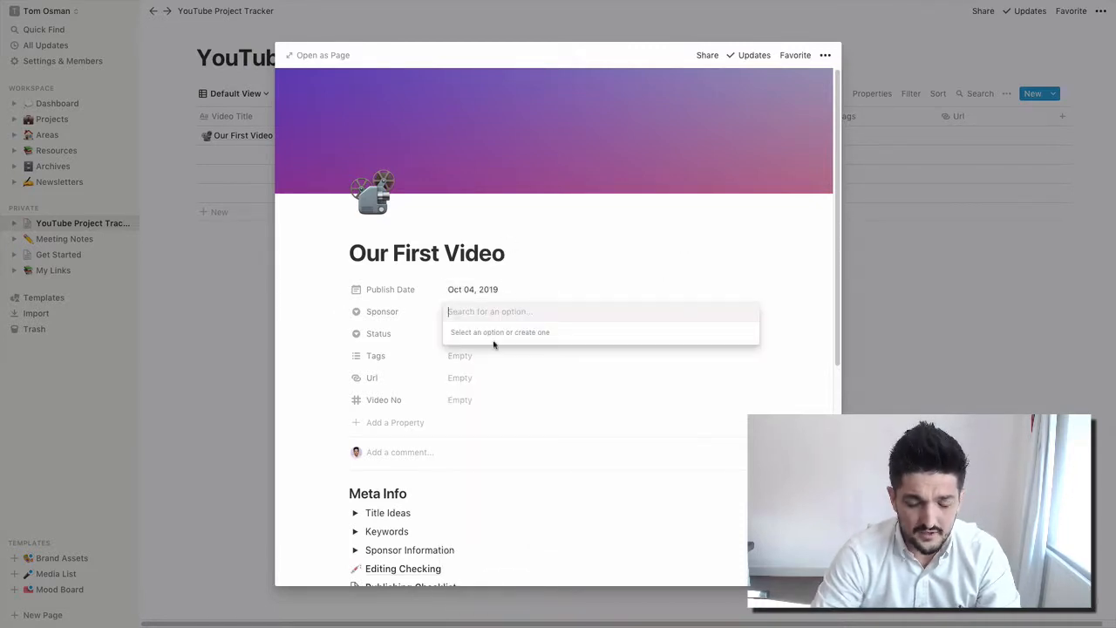
text(Makerpad)
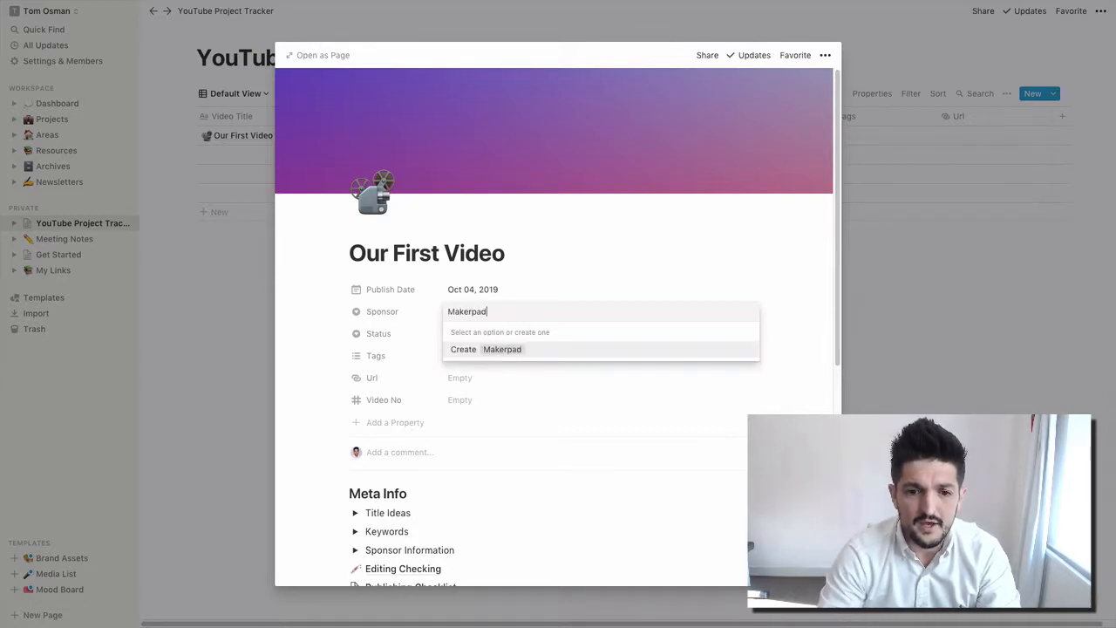
key(Return)
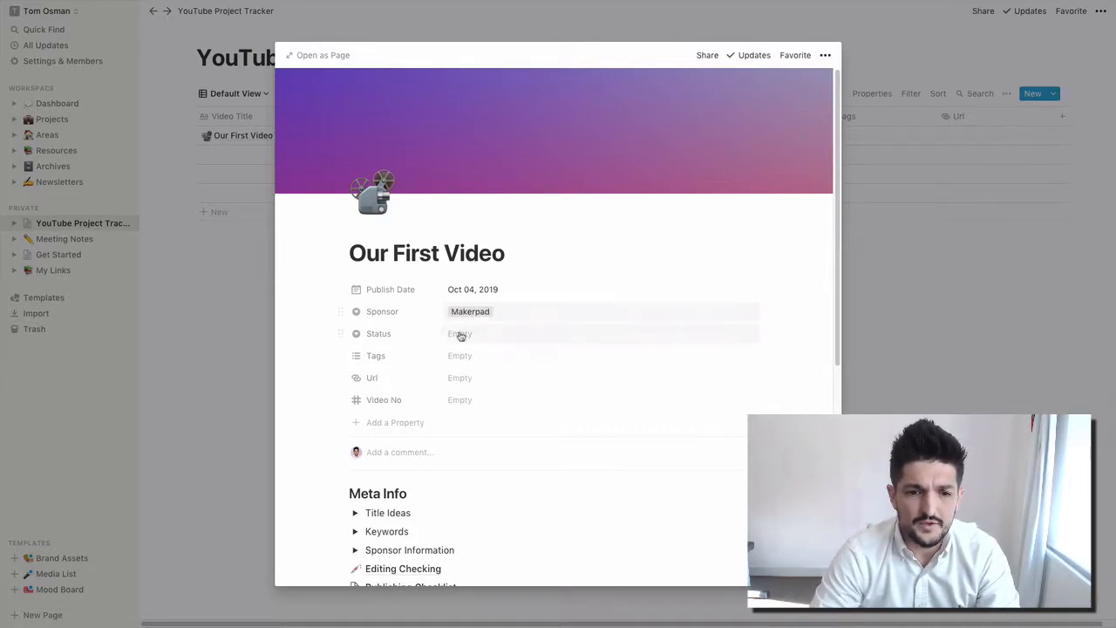
- Create the status Idea and apply it to the entry
click(479, 335)
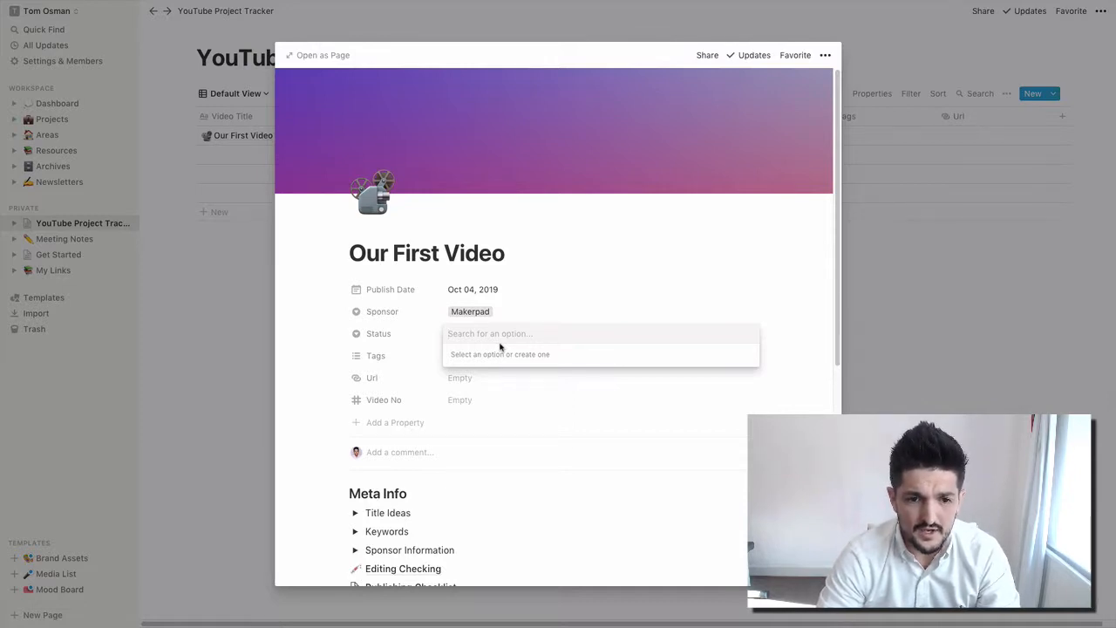
text(Idea)
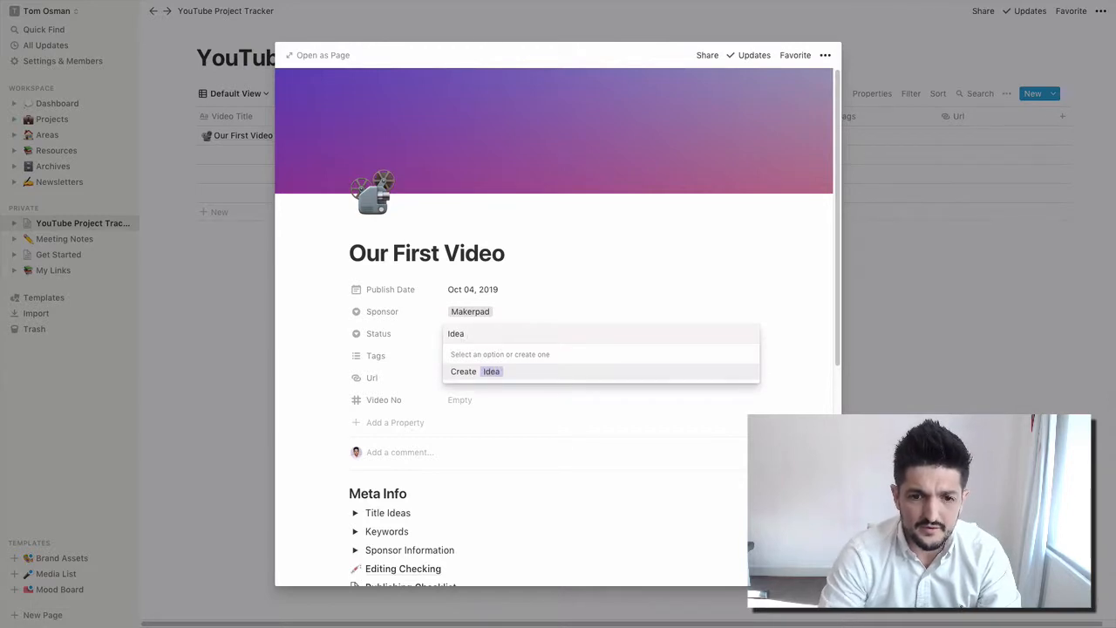
key(Return)
click(519, 334)
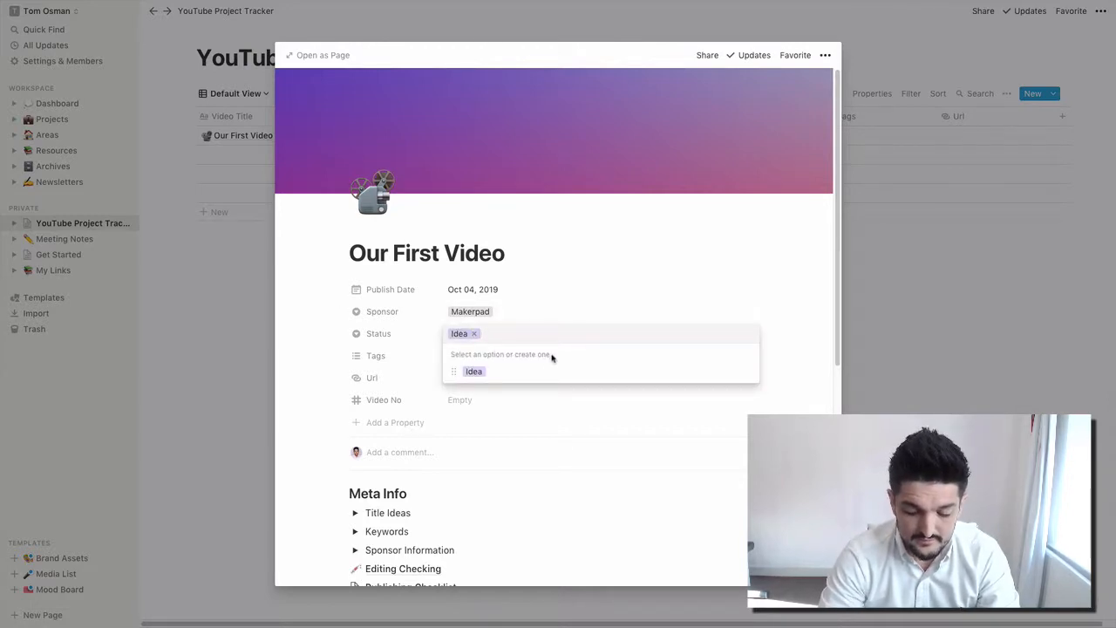
text(Edd)
key(BackSpace)
key(BackSpace)
key(BackSpace)
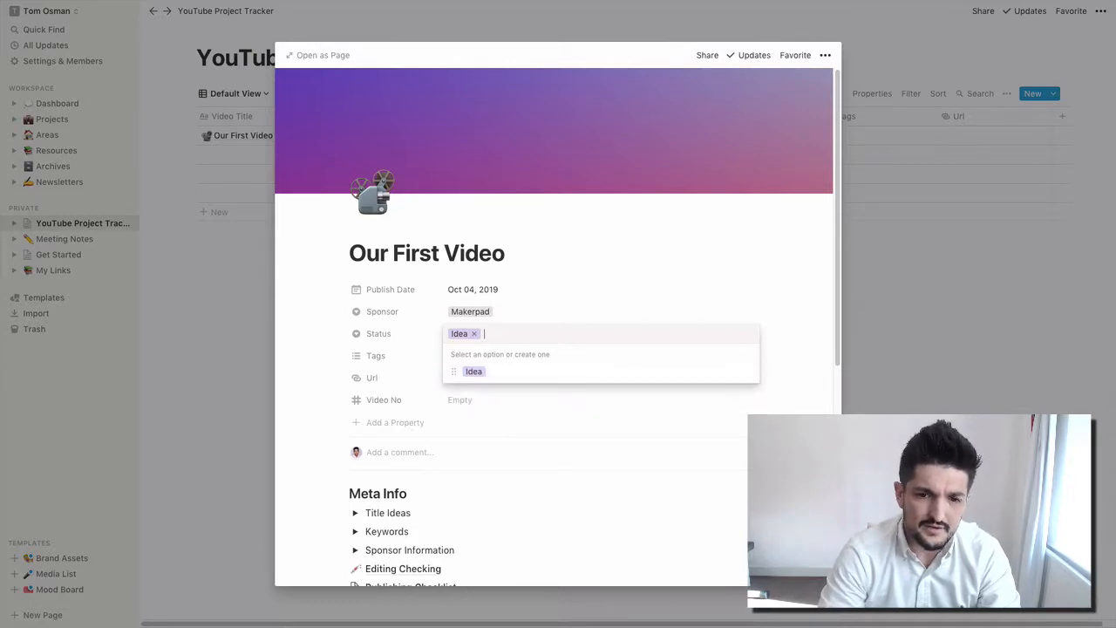
click(822, 393)
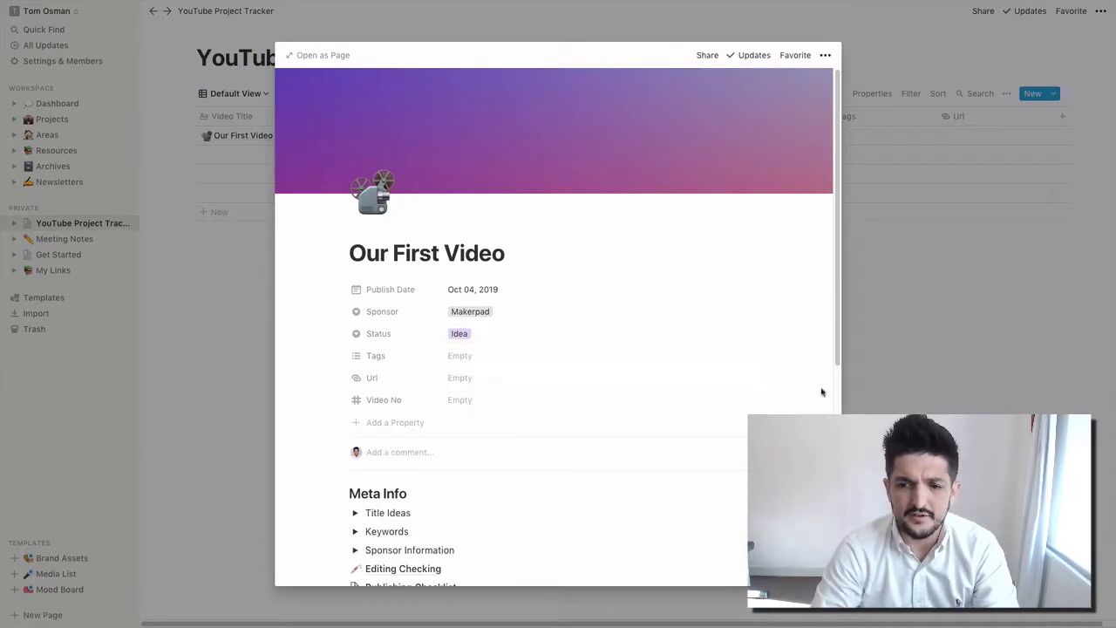
- Tag the entry with new tags Informational and Tutorial
click(466, 356)
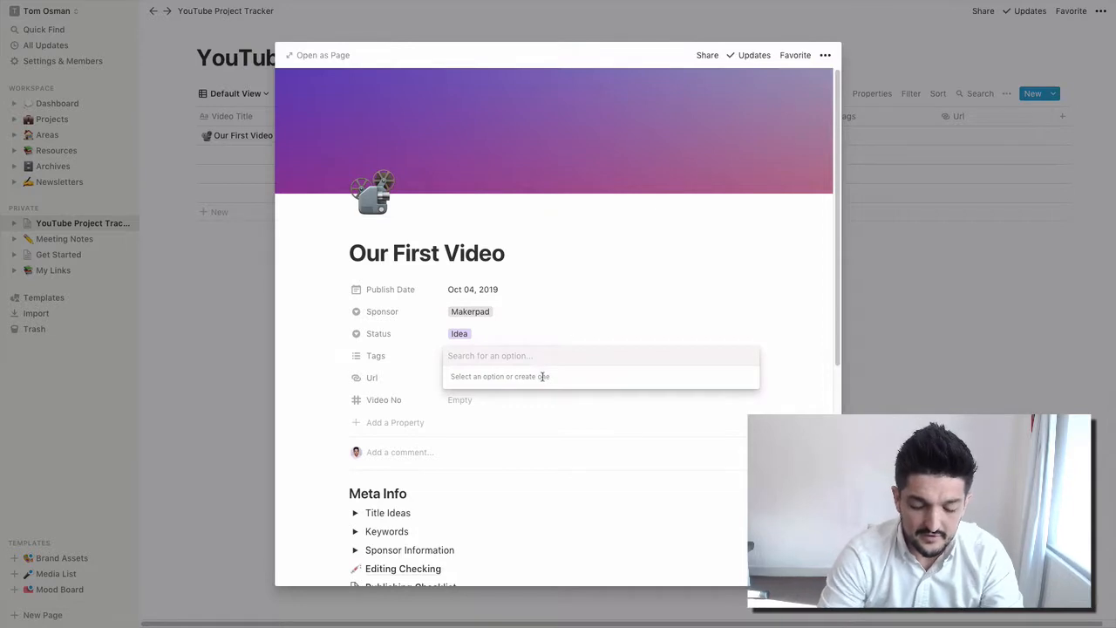
text(Informatio)
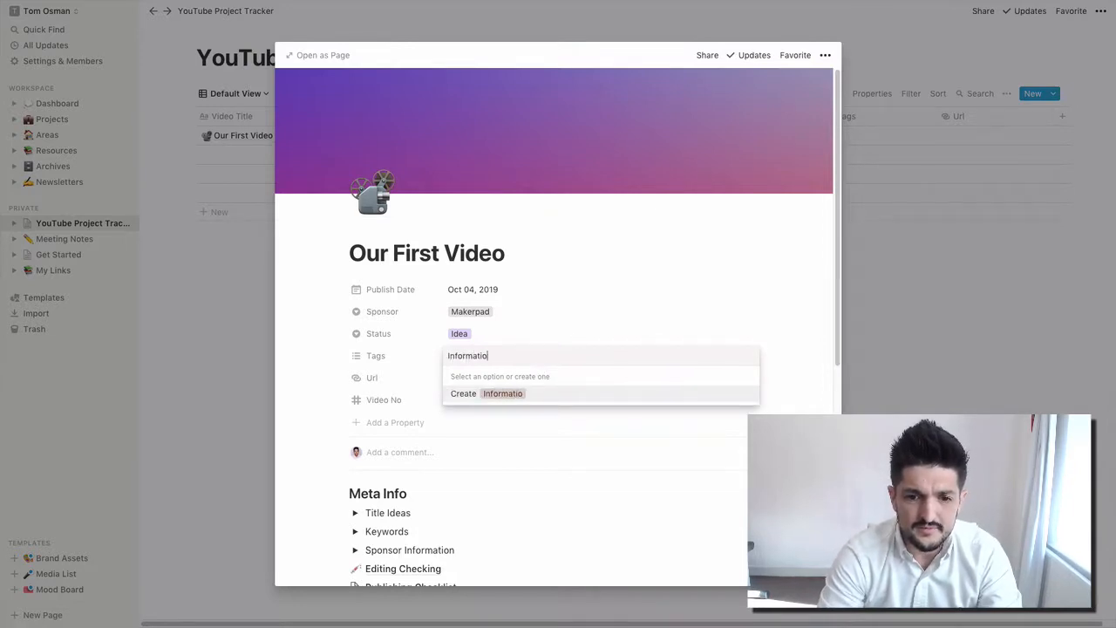
text(nal)
key(Return)
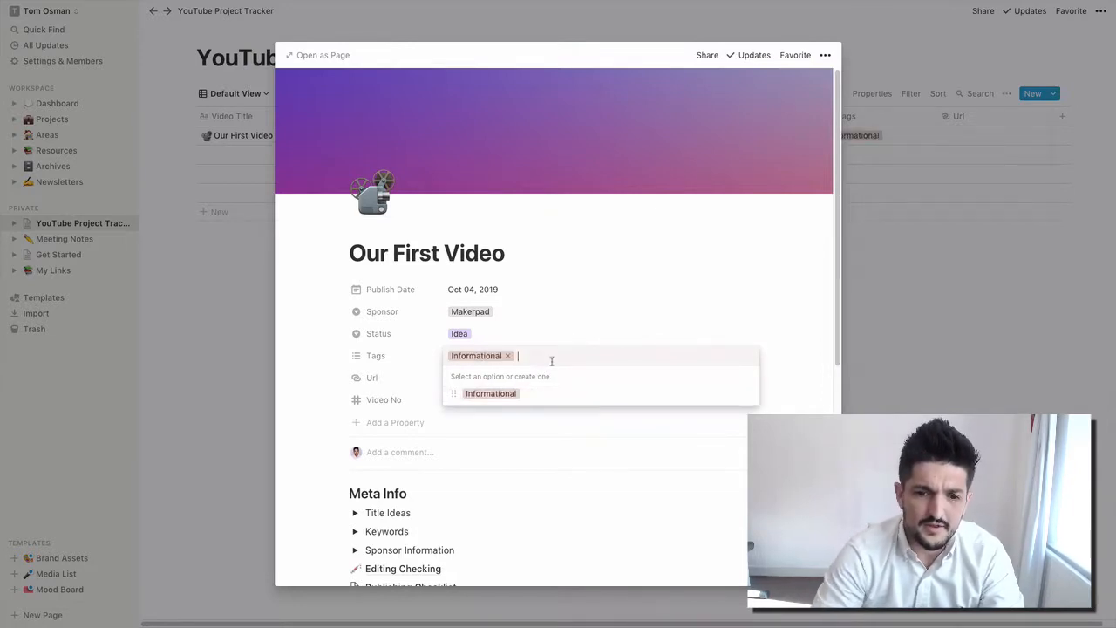
text(Tutorial)
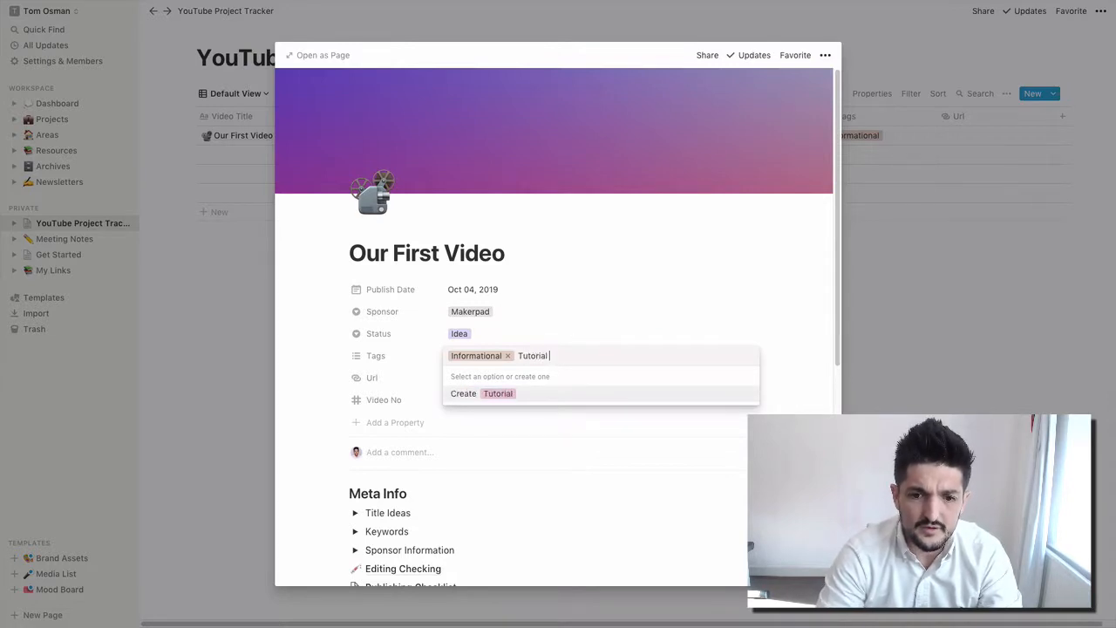
key(Return)
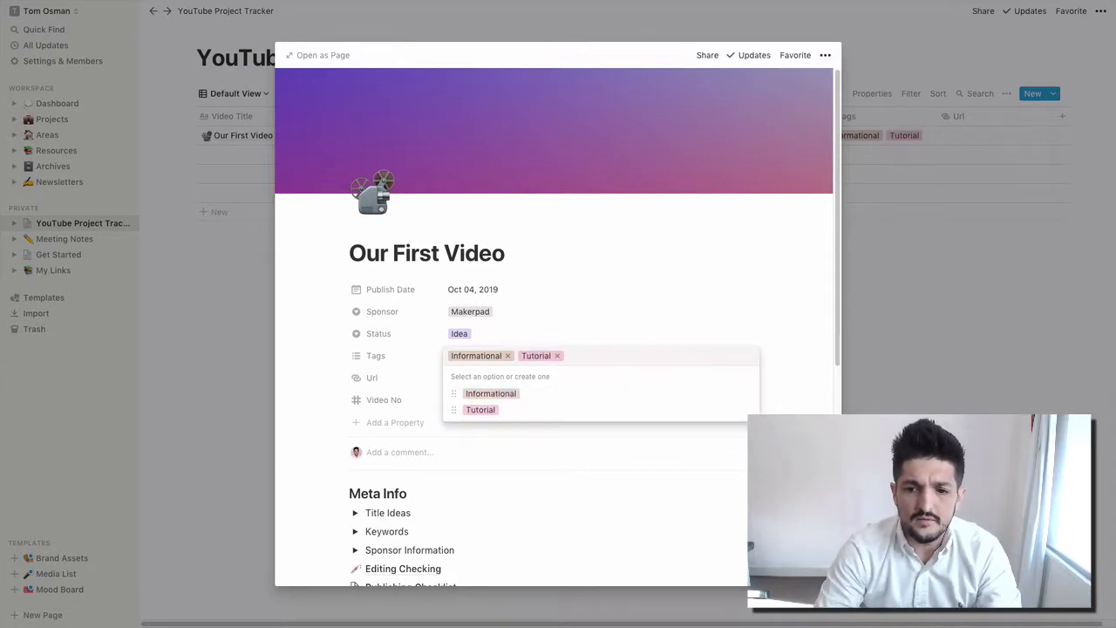
key(Escape)
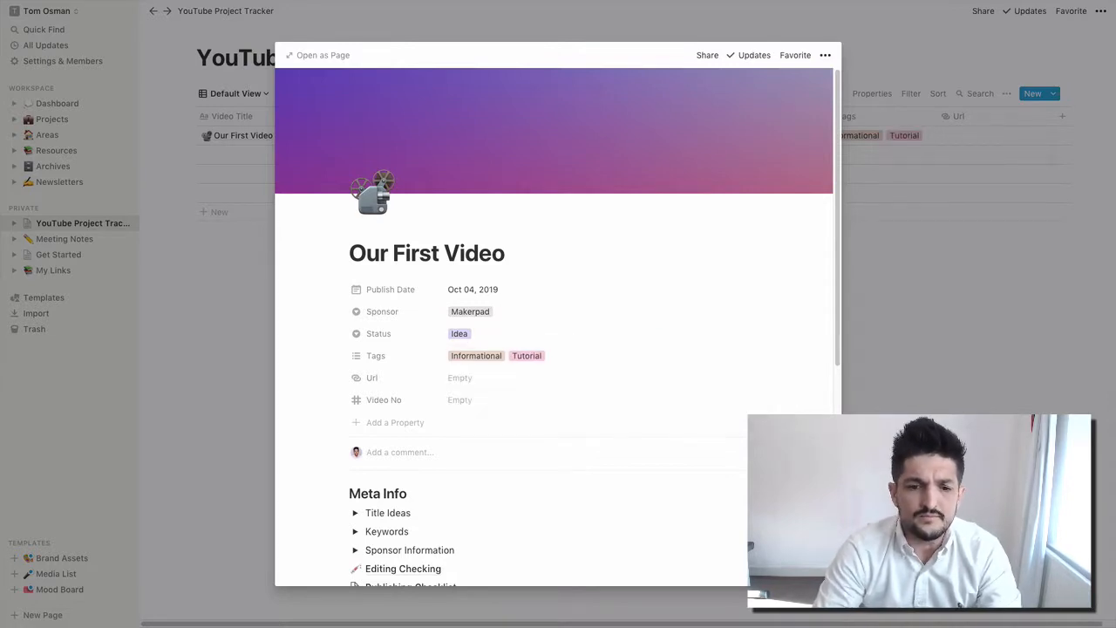
- Enter 001 as the Video No, which shows as 1
click(476, 403)
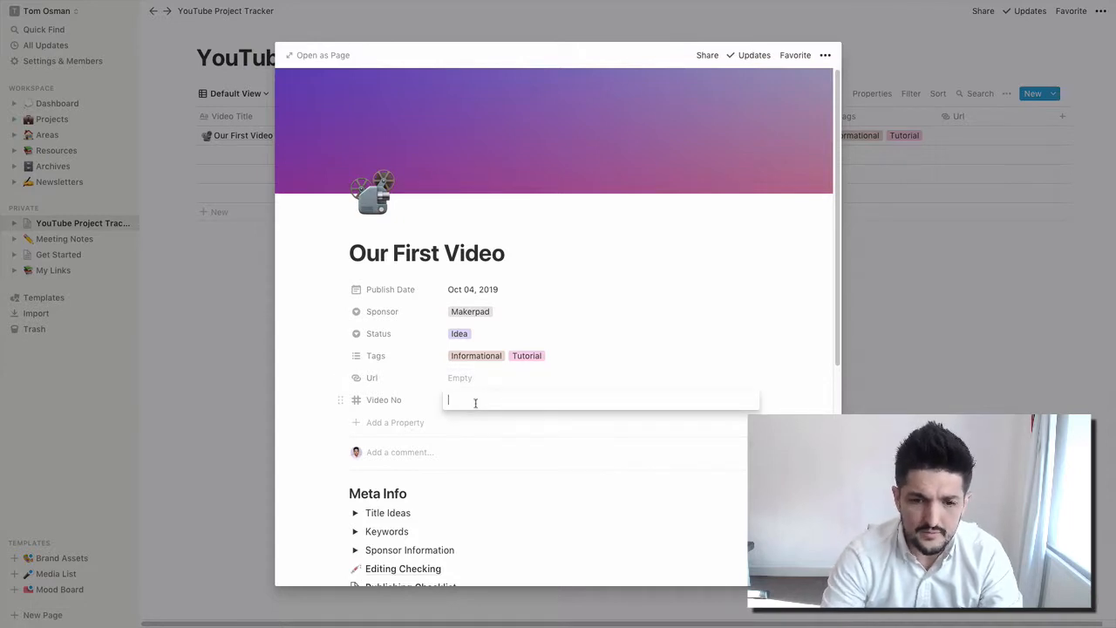
text(001)
key(Return)
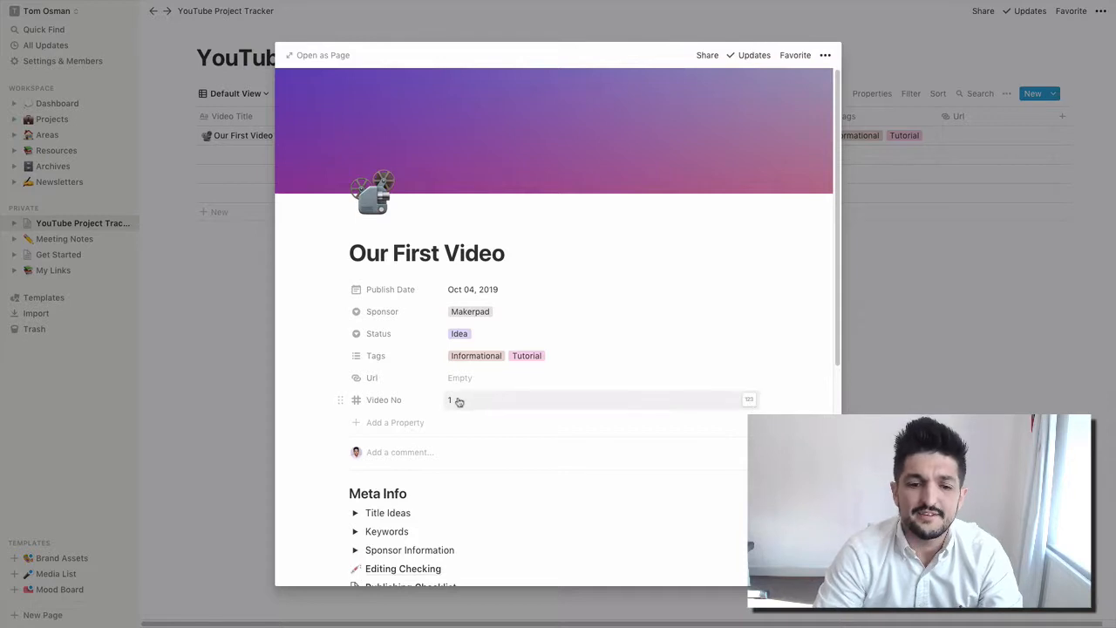
click(749, 399)
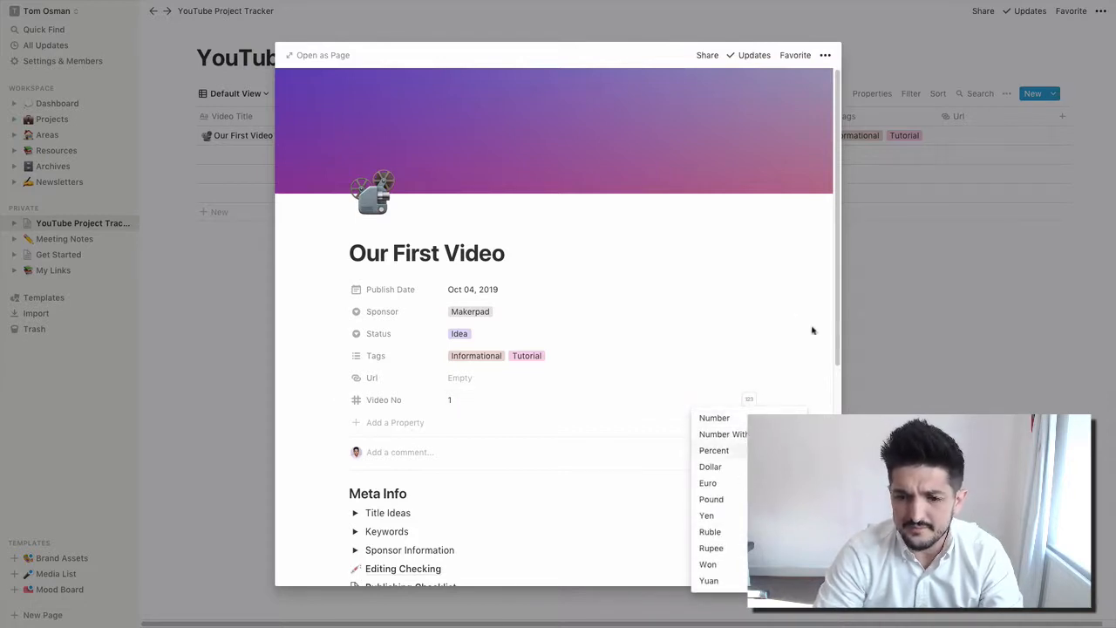
- Dismiss the number format menu and expand the Title Ideas toggle in Meta Info
click(811, 375)
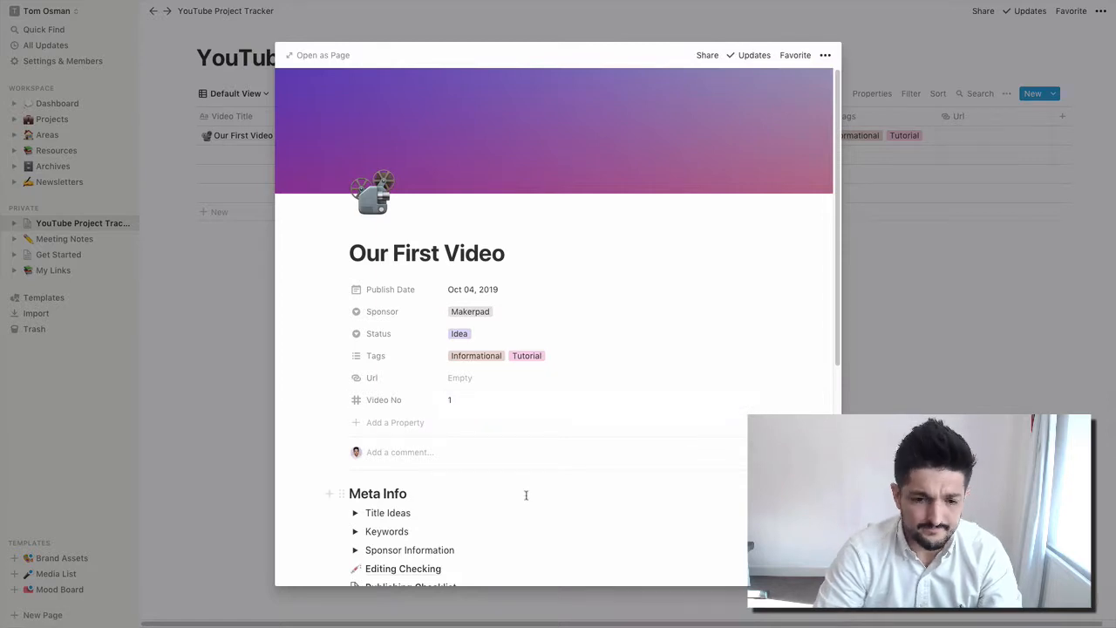
scroll(526, 496, down, 4)
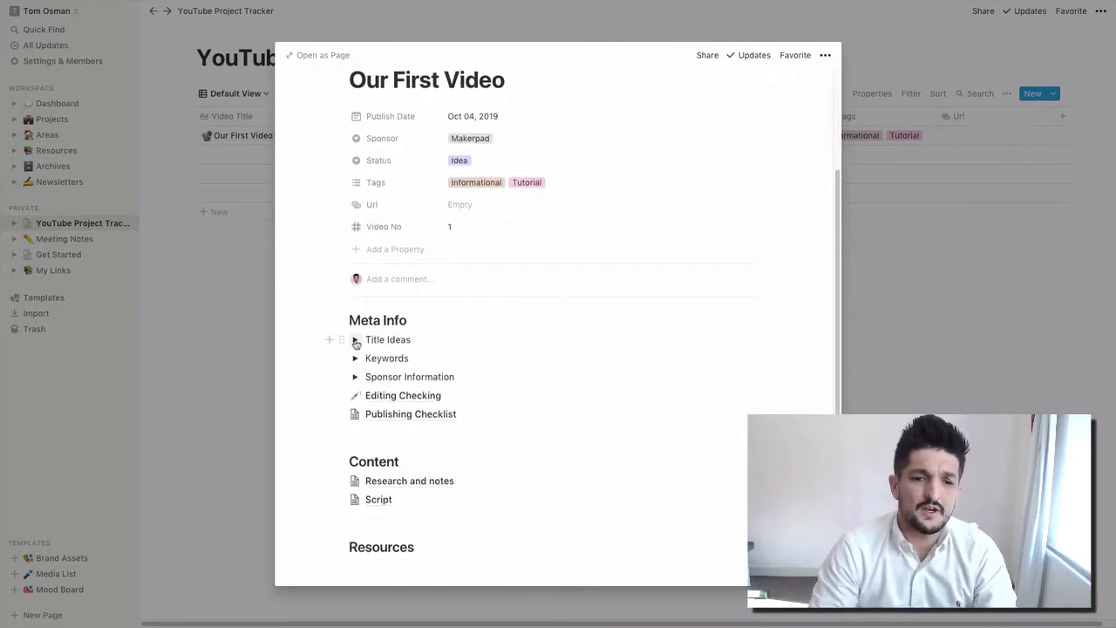
scroll(553, 461, down, 3)
scroll(553, 465, up, 4)
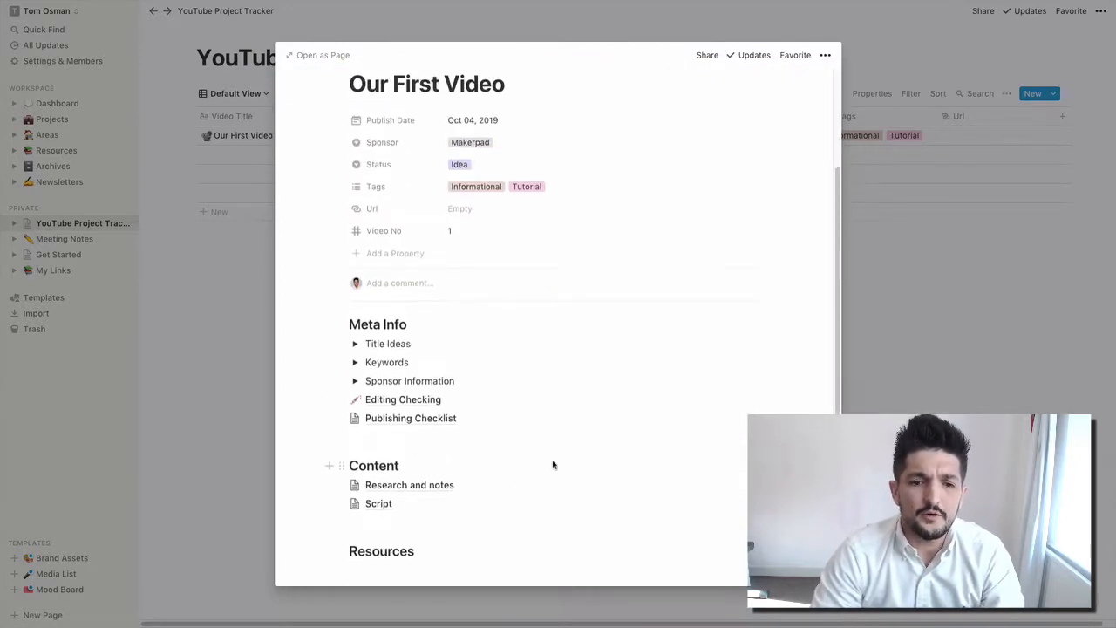
scroll(553, 465, up, 3)
scroll(553, 465, down, 4)
scroll(553, 465, up, 4)
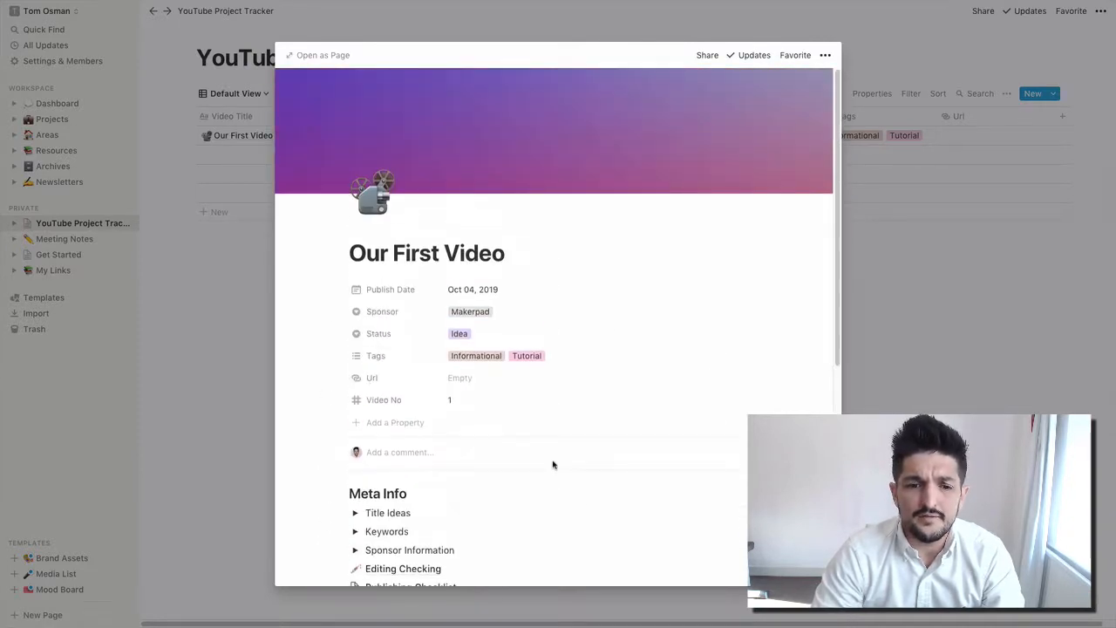
scroll(553, 465, down, 5)
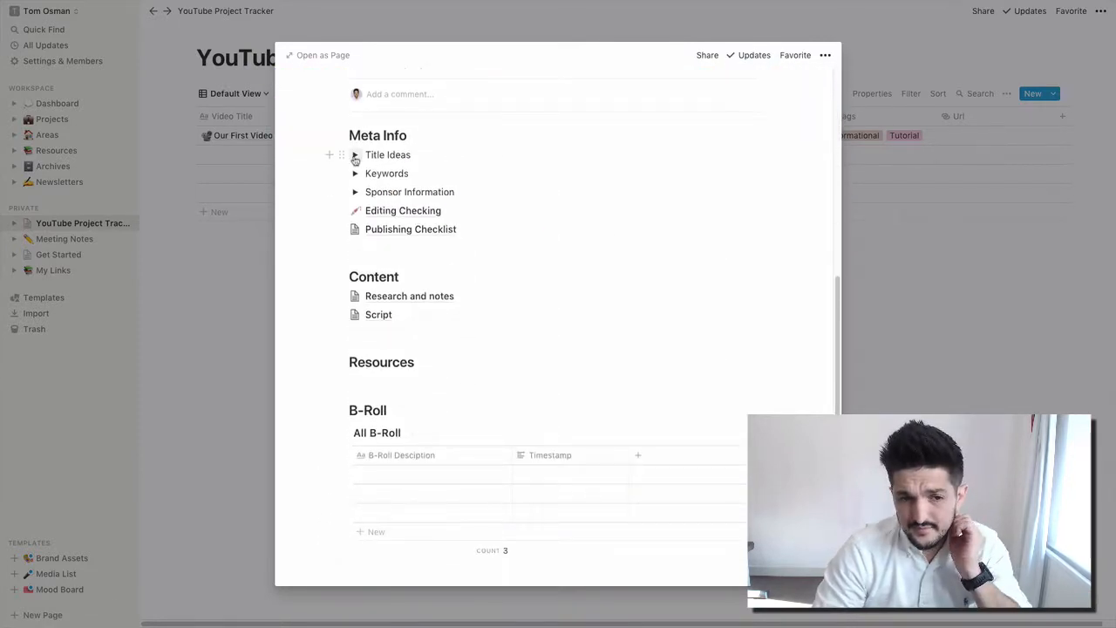
click(355, 156)
click(388, 172)
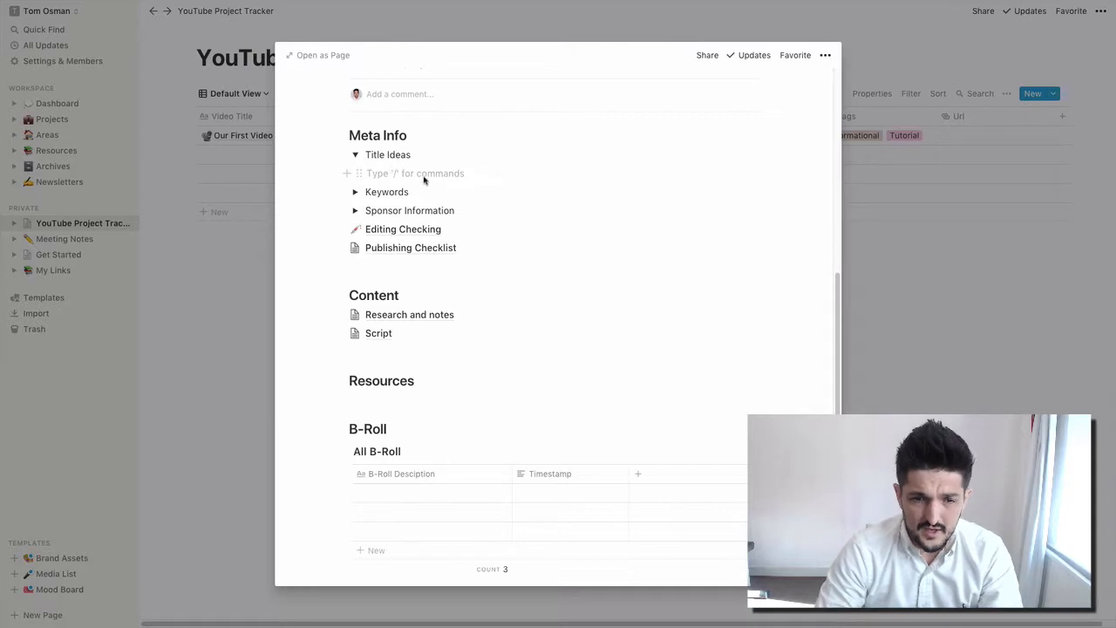
click(356, 155)
click(356, 154)
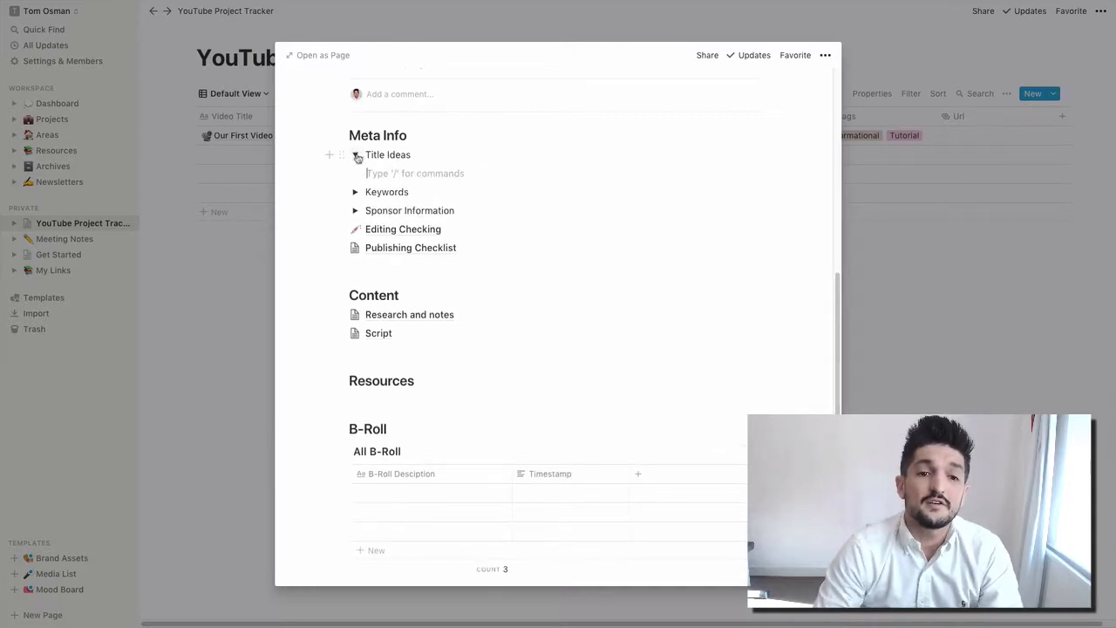
- Add bulleted items Idea 1 and Idea 2 under Title Ideas
text(/list)
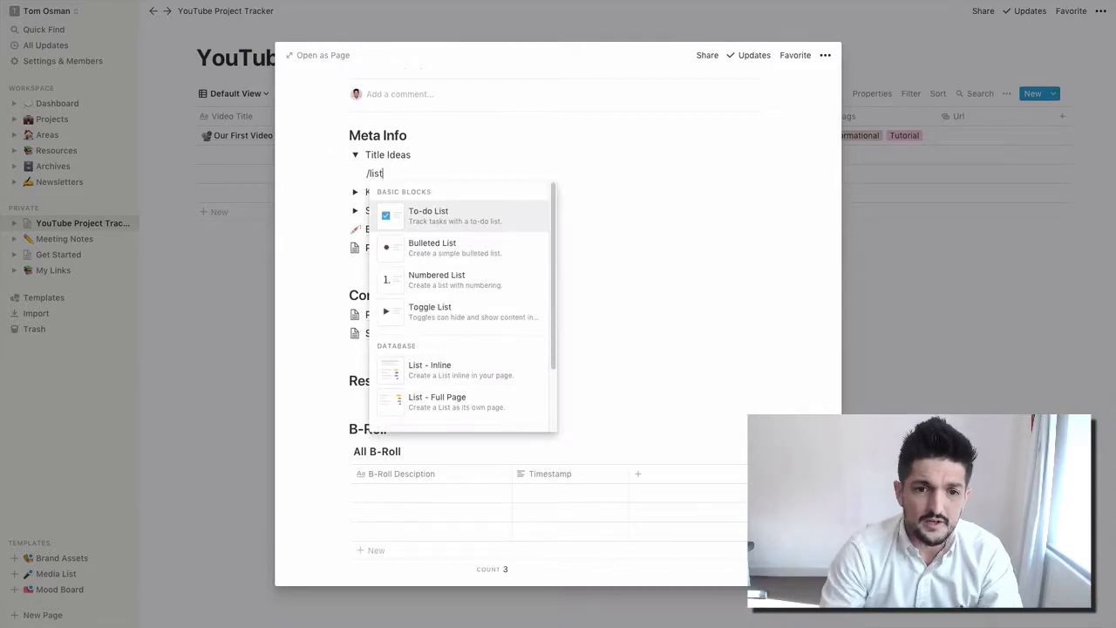
key(Down)
key(Return)
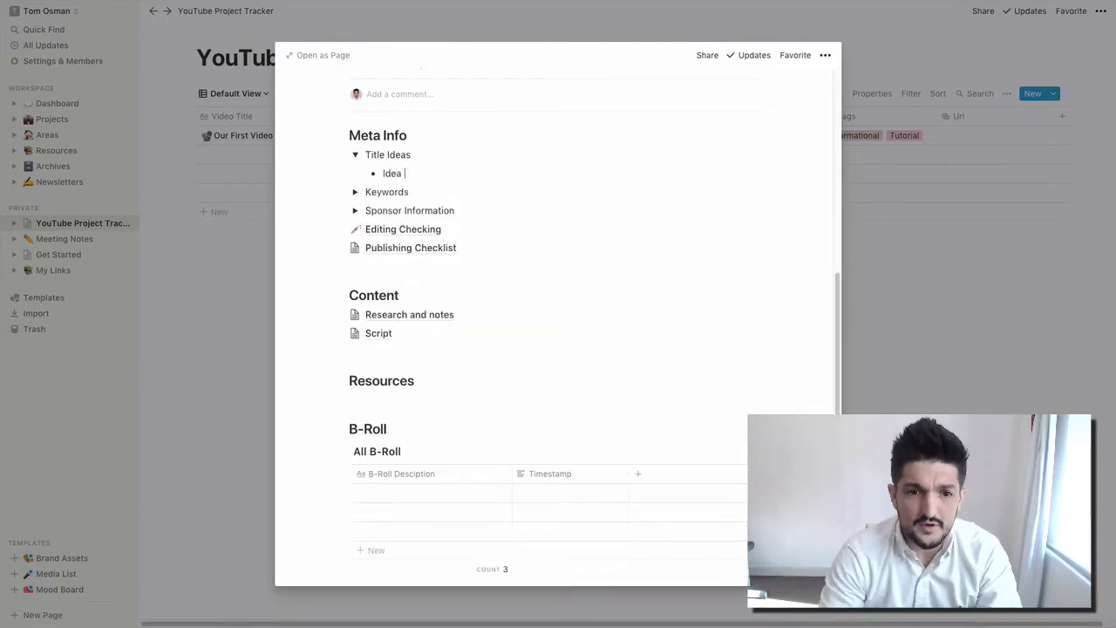
text(Idea 1)
key(Return)
text(Idea)
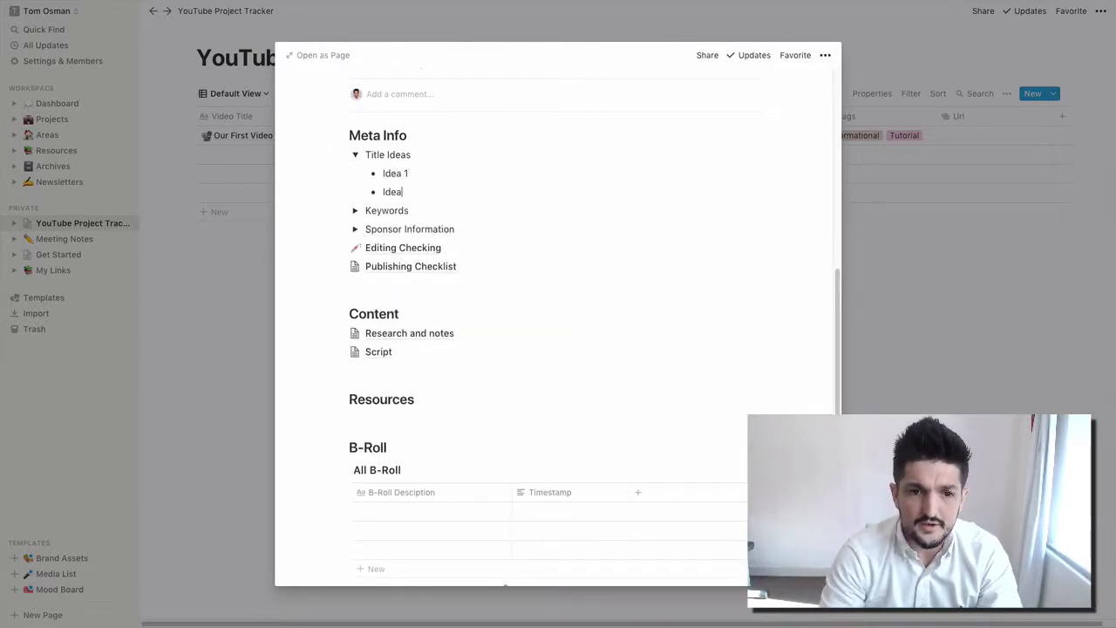
- Add a Keyword 1 bullet under the Keywords toggle
click(354, 210)
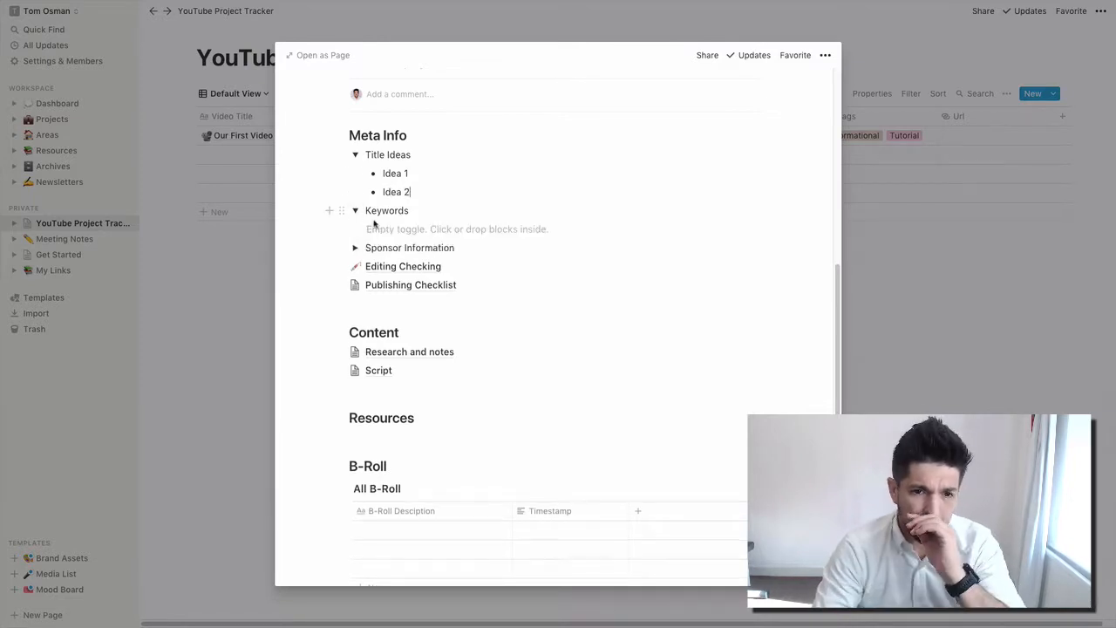
text(/lis)
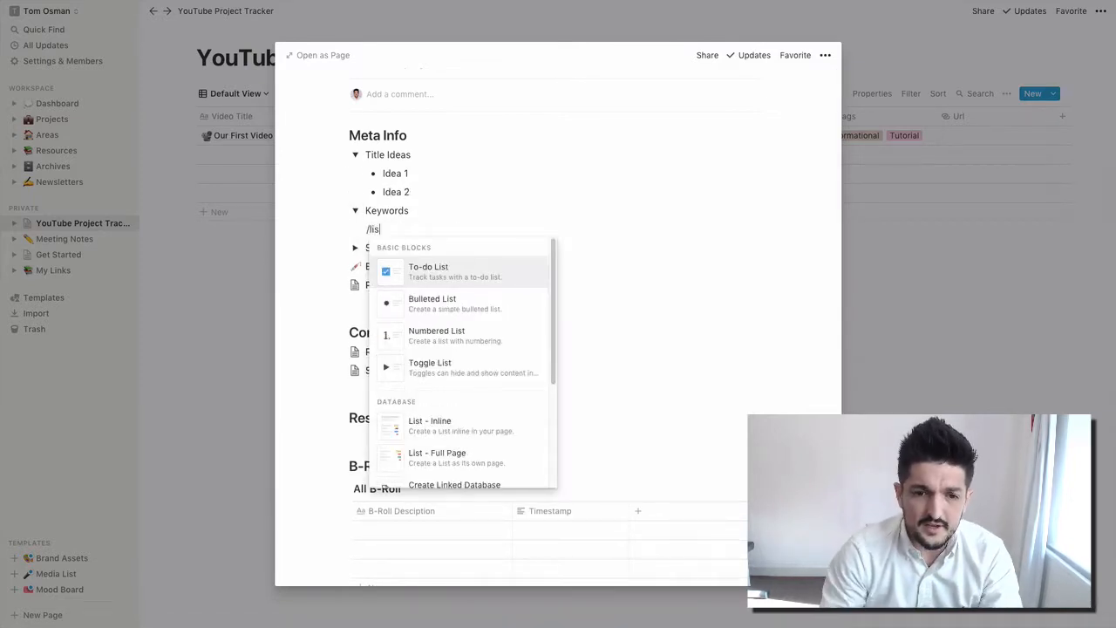
key(Down)
key(Return)
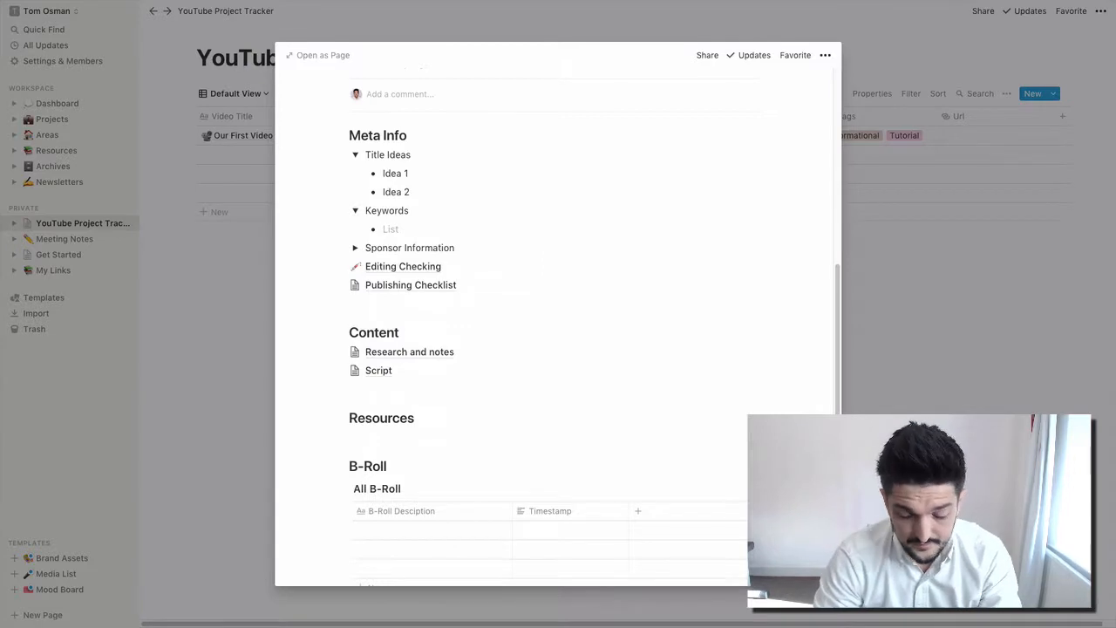
text(Leuywor)
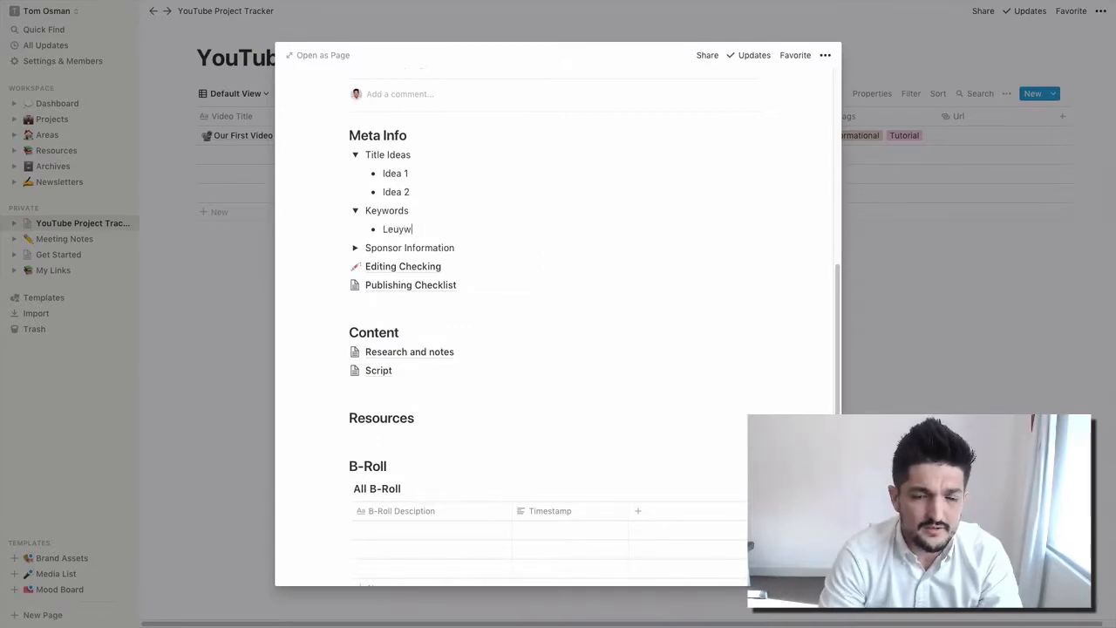
key(BackSpace)
key(BackSpace)
key(BackSpace)
key(BackSpace)
key(BackSpace)
text(Keywor)
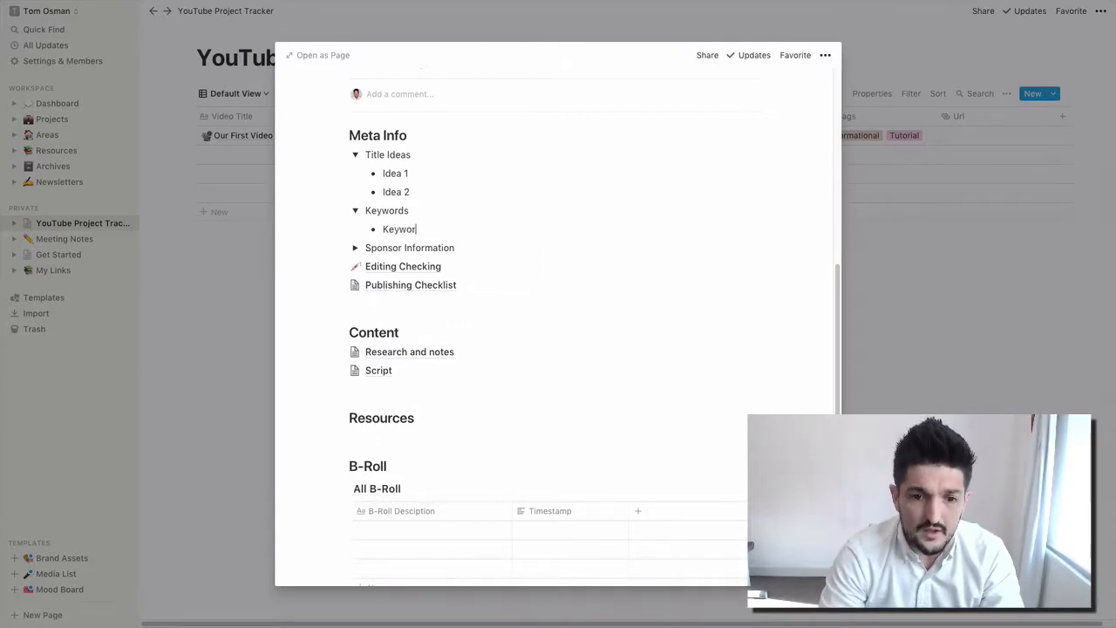
text(d 1)
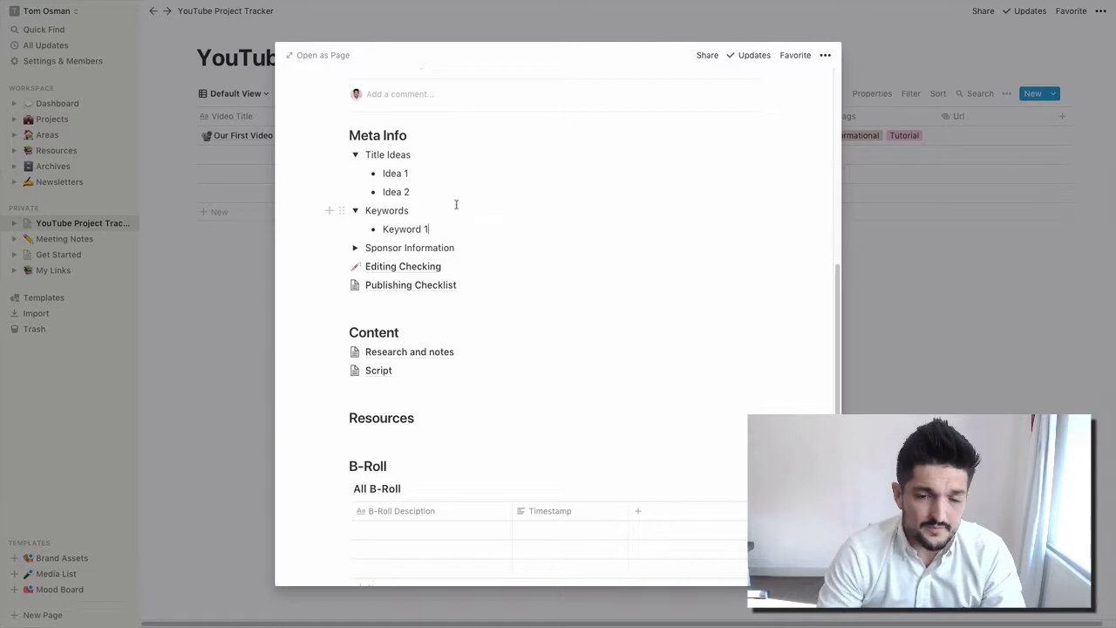
click(355, 247)
- Start a bulleted list under Sponsor Information with 'Sponsor Name -'
click(402, 267)
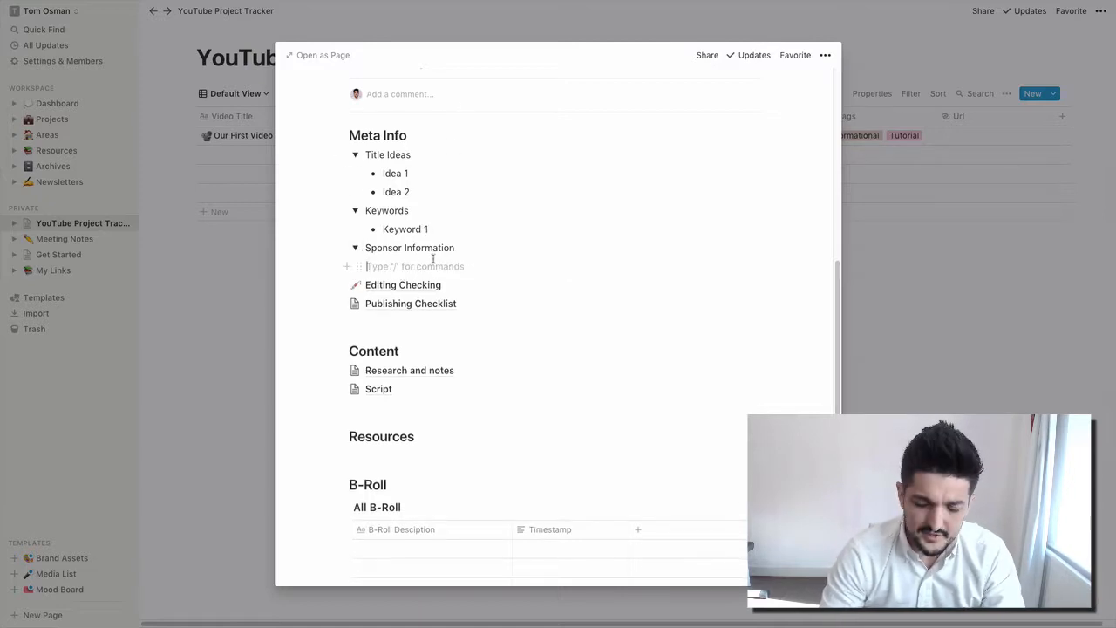
text(/)
key(Down)
key(Down)
key(Down)
key(Down)
key(Down)
key(Down)
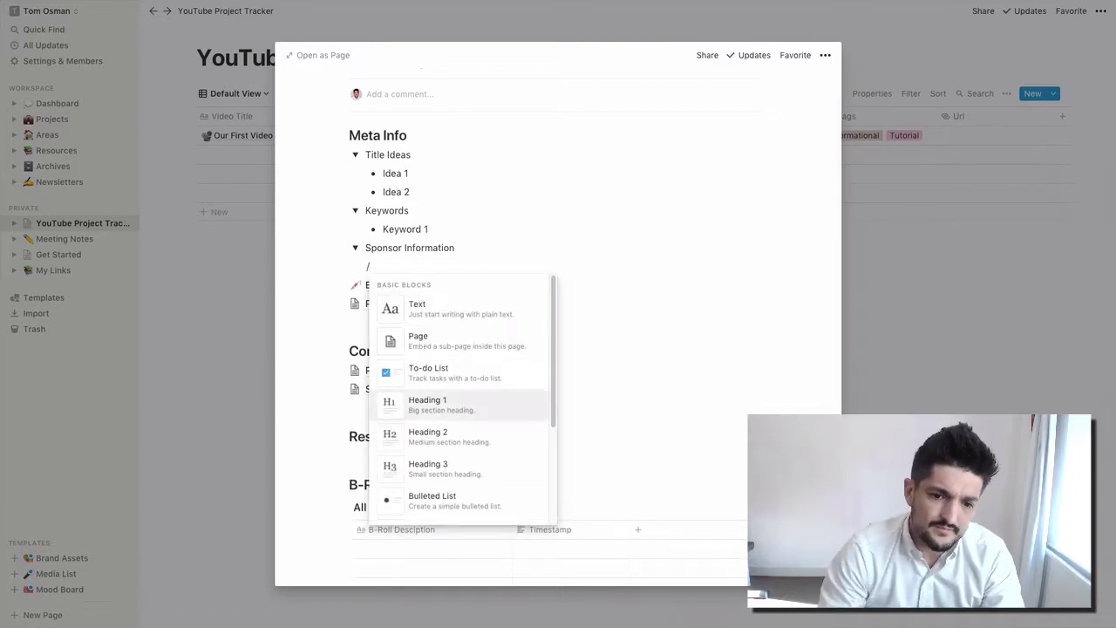
key(Return)
text(S)
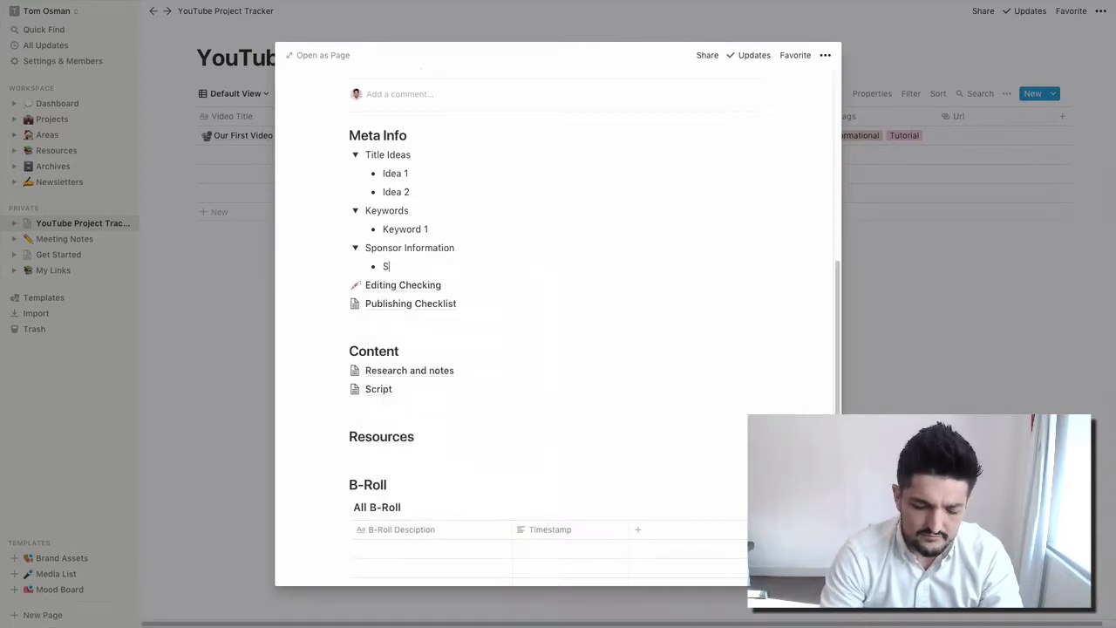
text(ponsor )
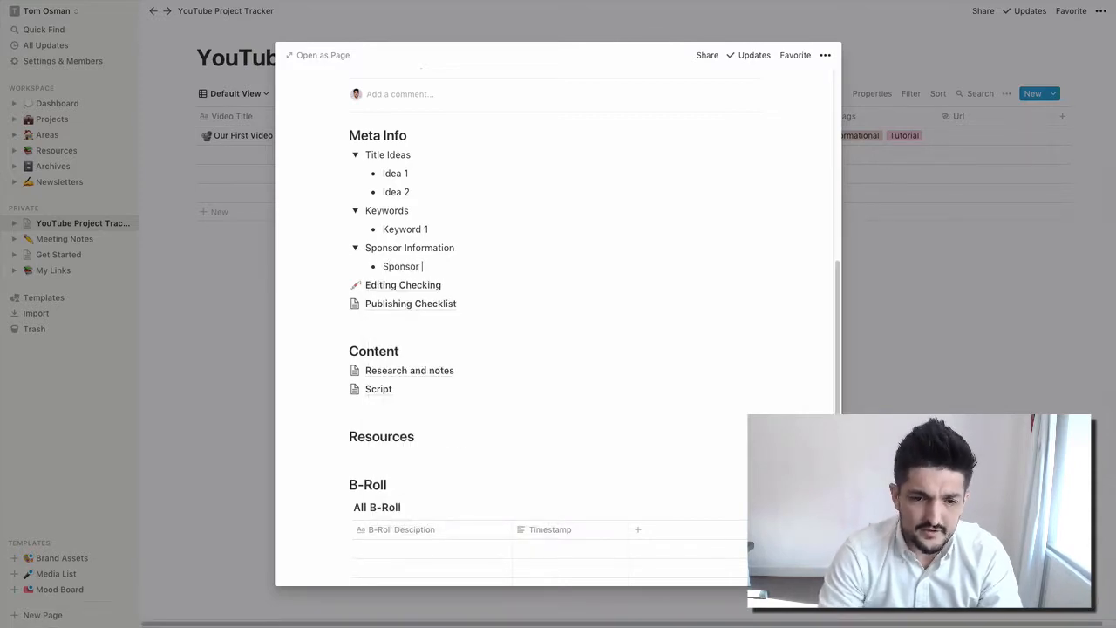
text(Name -)
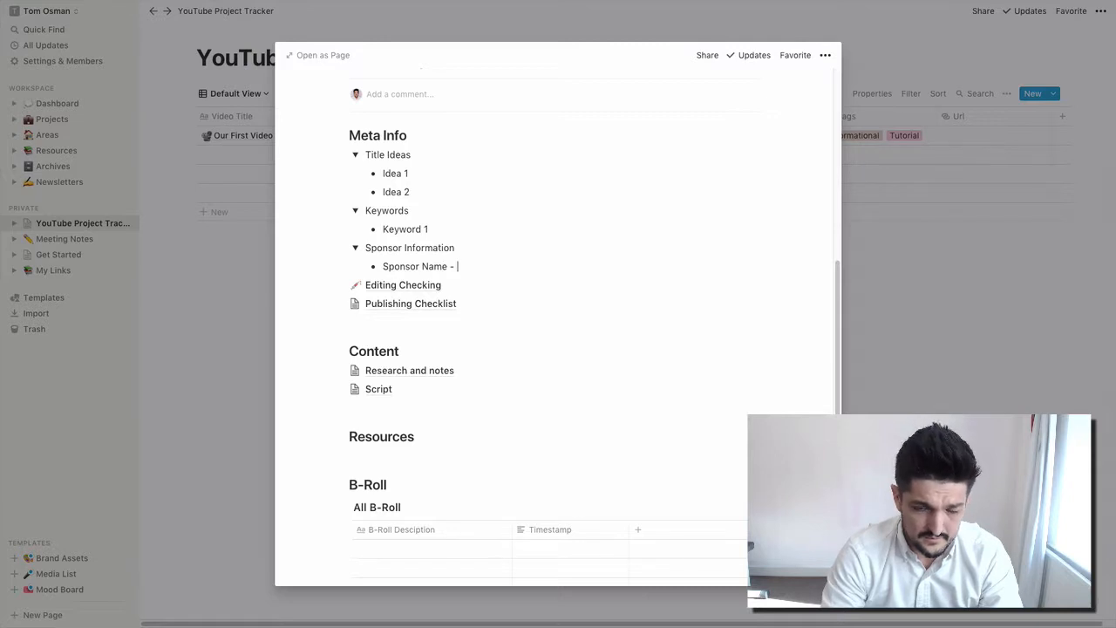
key(Return)
- Add bullets 'URL' and 'Point of contact -' below the sponsor name
text(URL -)
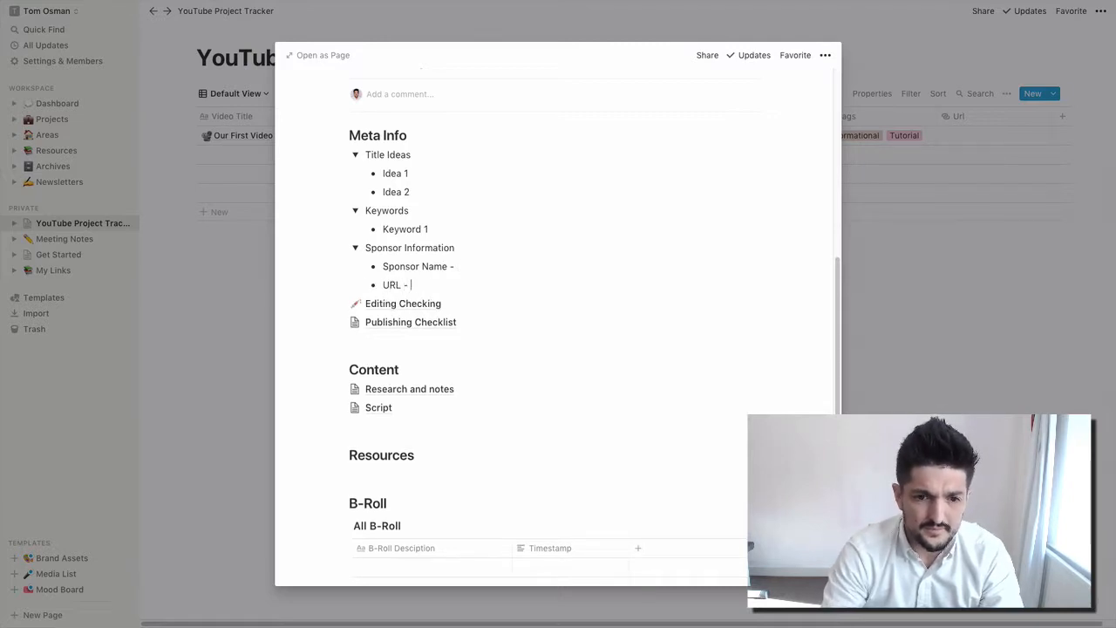
key(Return)
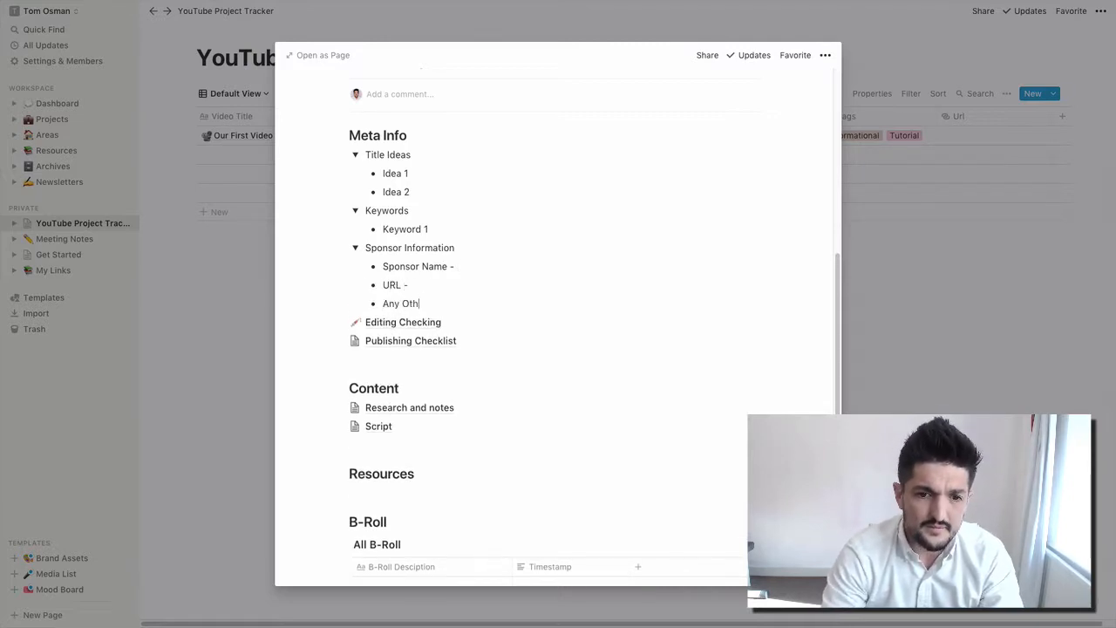
text(Any Other Onfo)
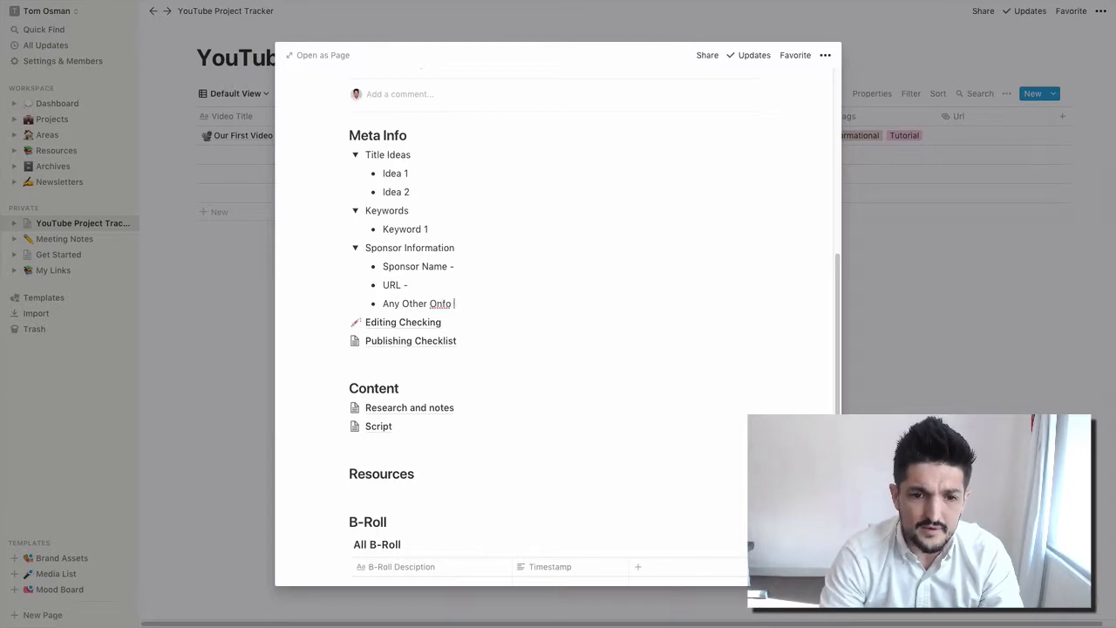
key(BackSpace)
key(BackSpace)
key(BackSpace)
key(BackSpace)
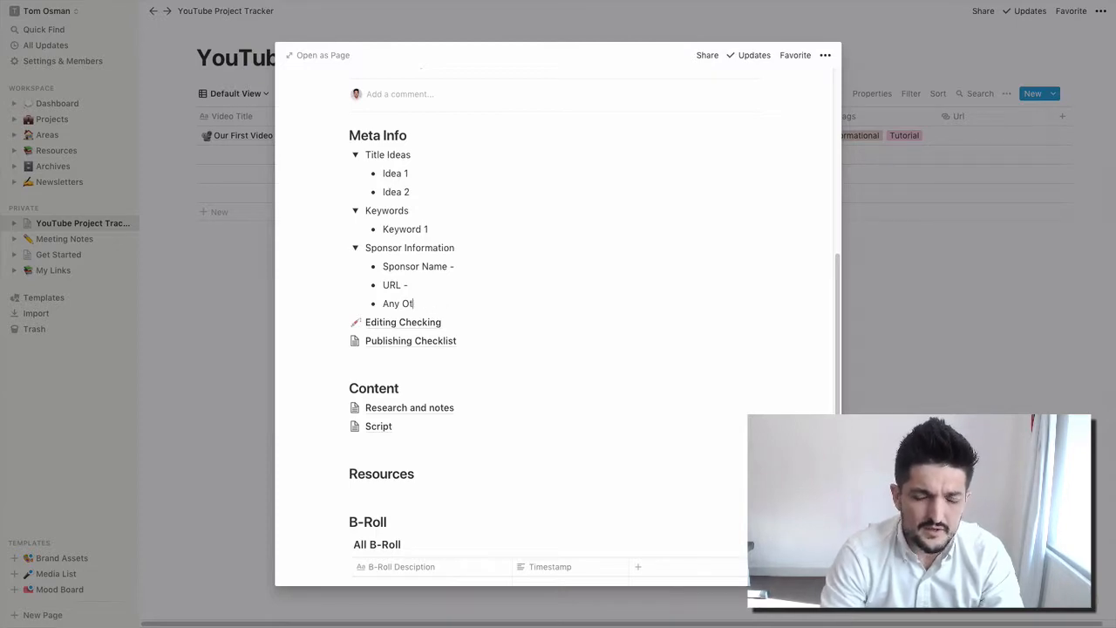
key(BackSpace)
key(BackSpace)
key(BackSpace)
key(BackSpace)
key(BackSpace)
key(BackSpace)
text(Point )
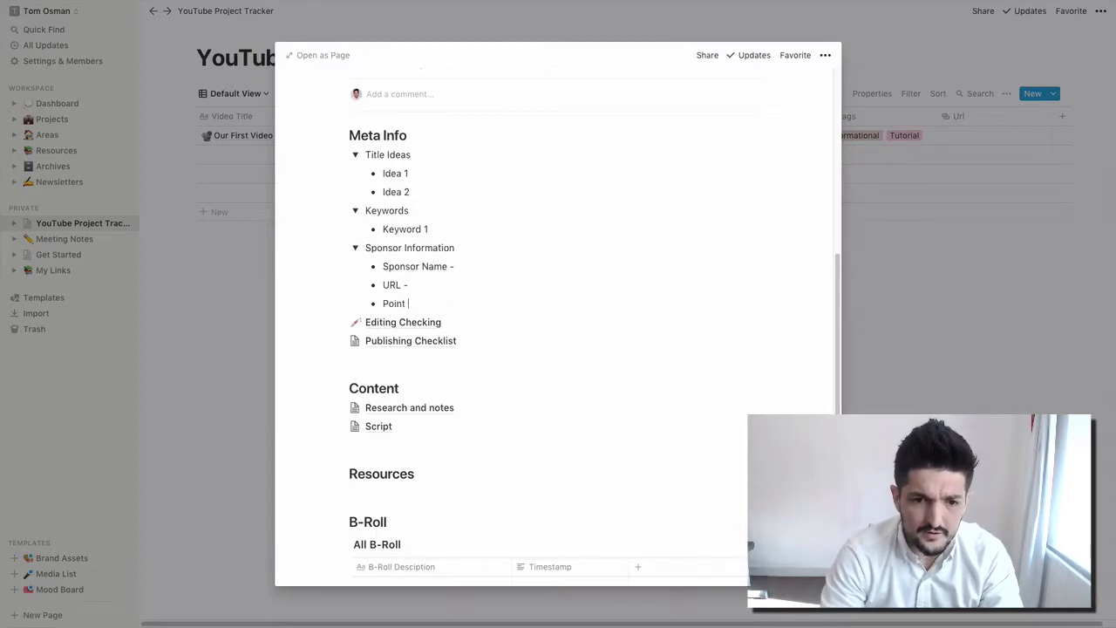
text(of cont)
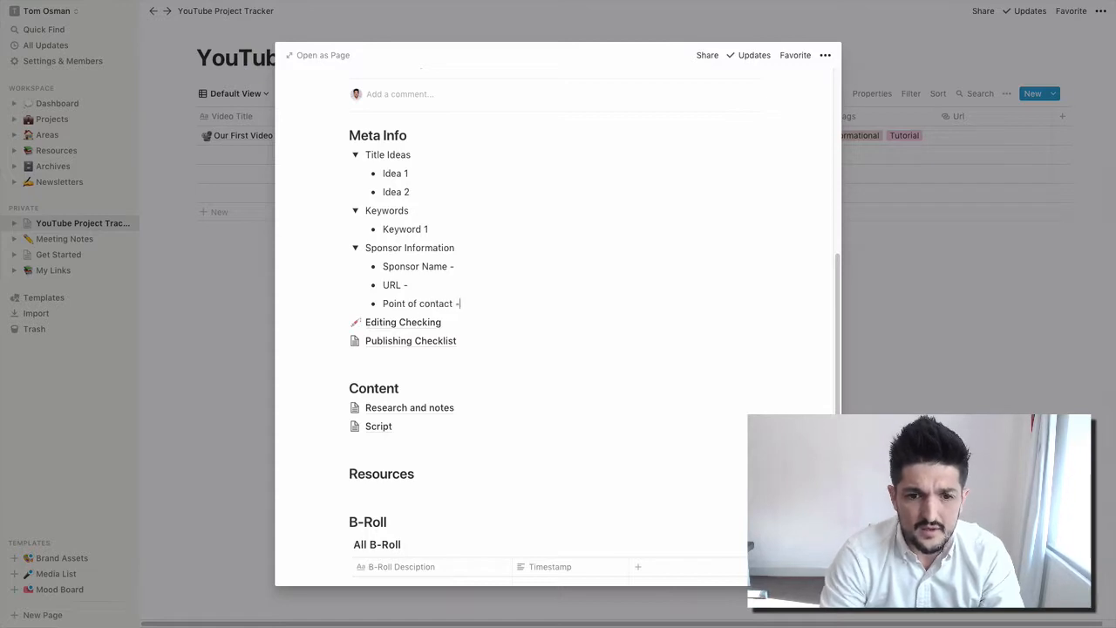
text(act -)
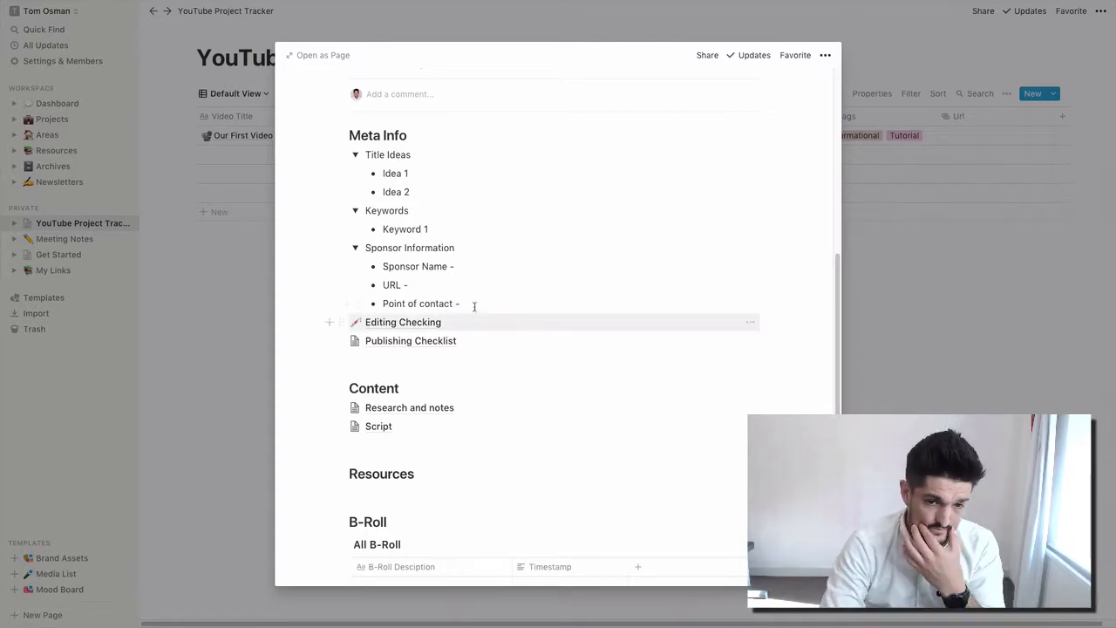
- In Editing Checking, add to-dos 'Add footage to premiere', 'Cut footage', 'Get all footage needed for first cut'
click(430, 325)
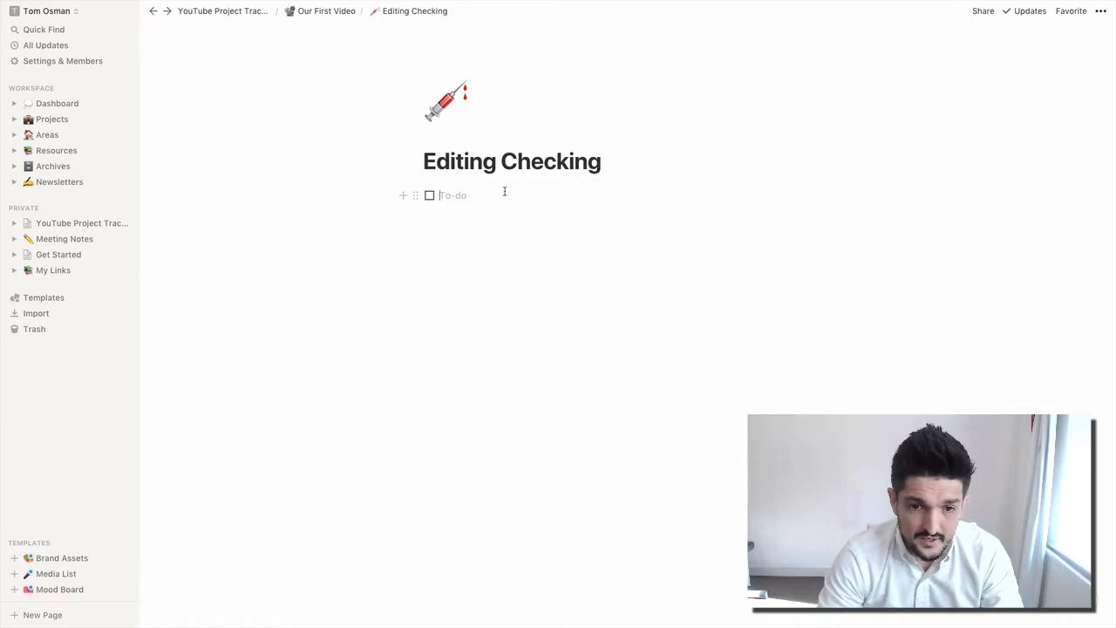
text(Add foot)
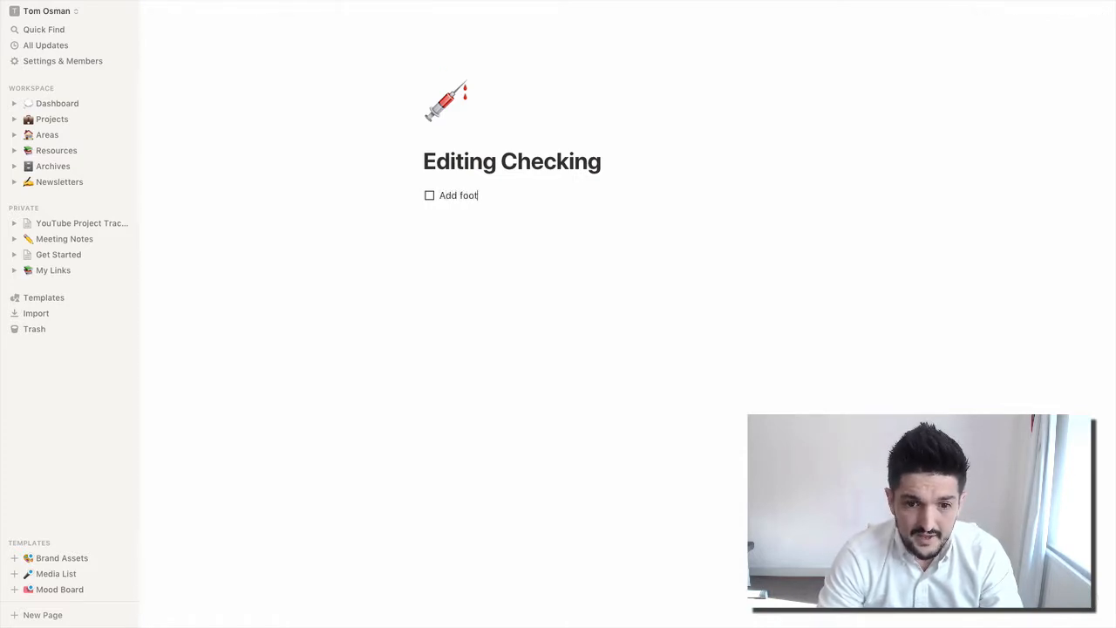
text(age to premie)
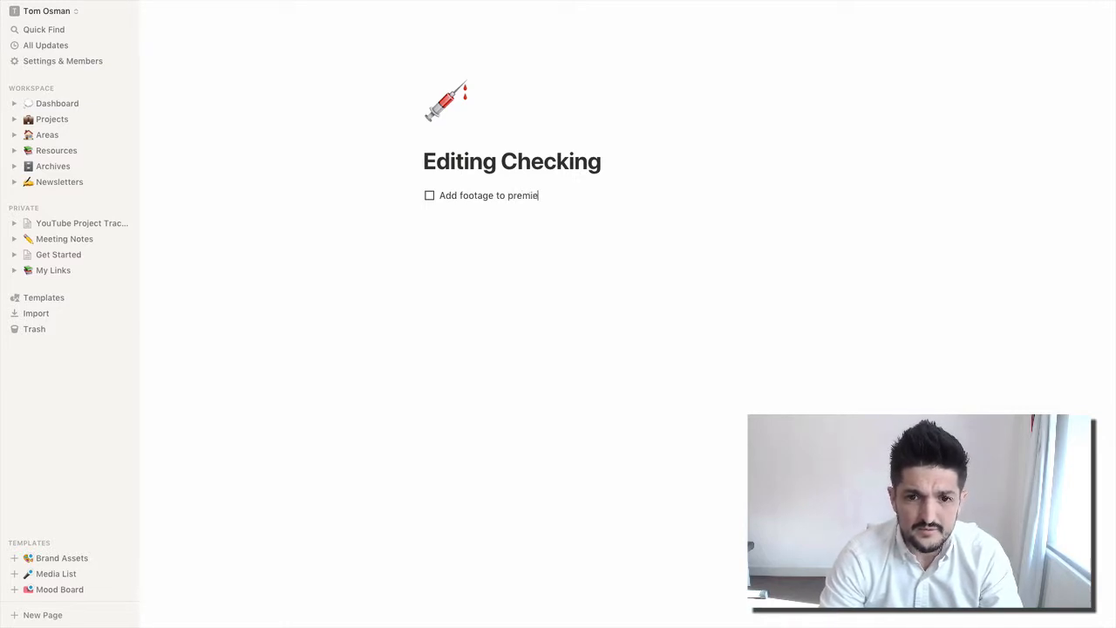
text(re)
key(Return)
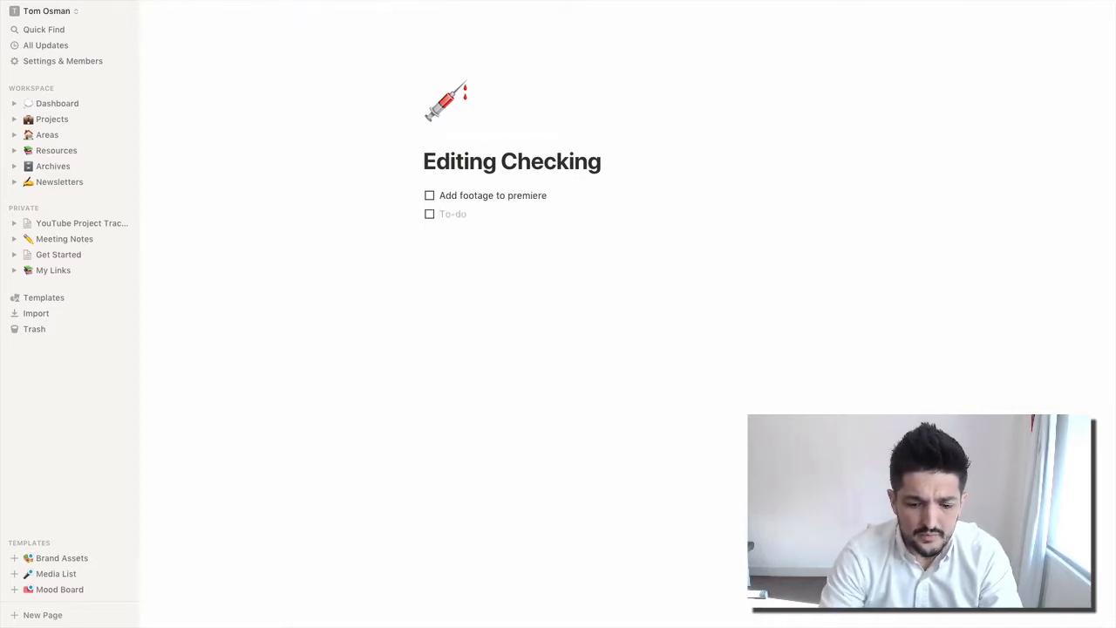
text(Cut )
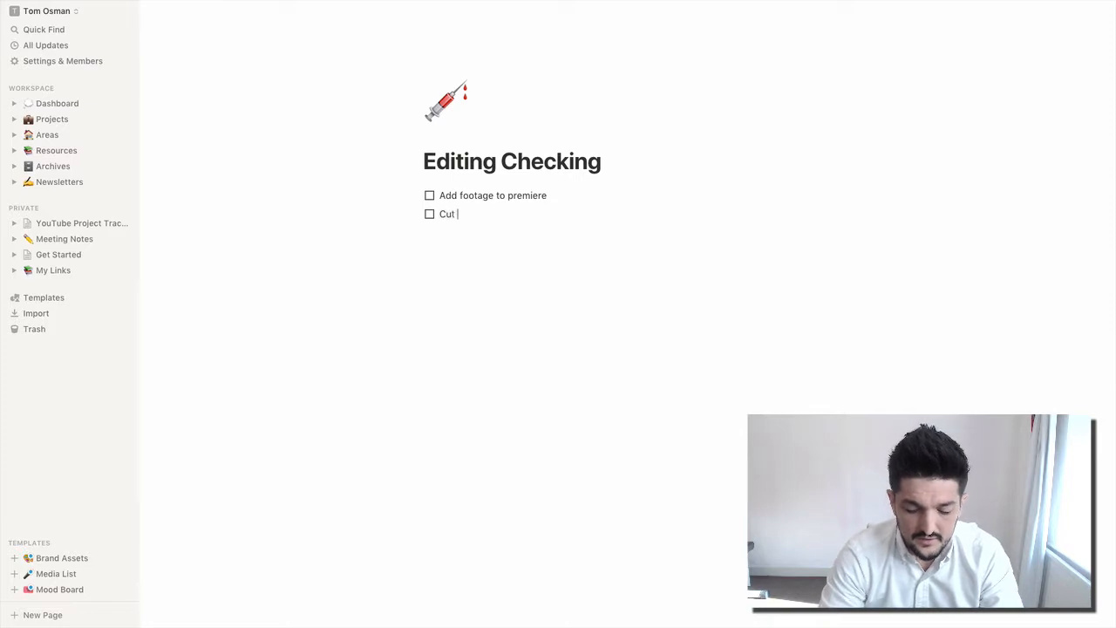
text(footage)
key(Return)
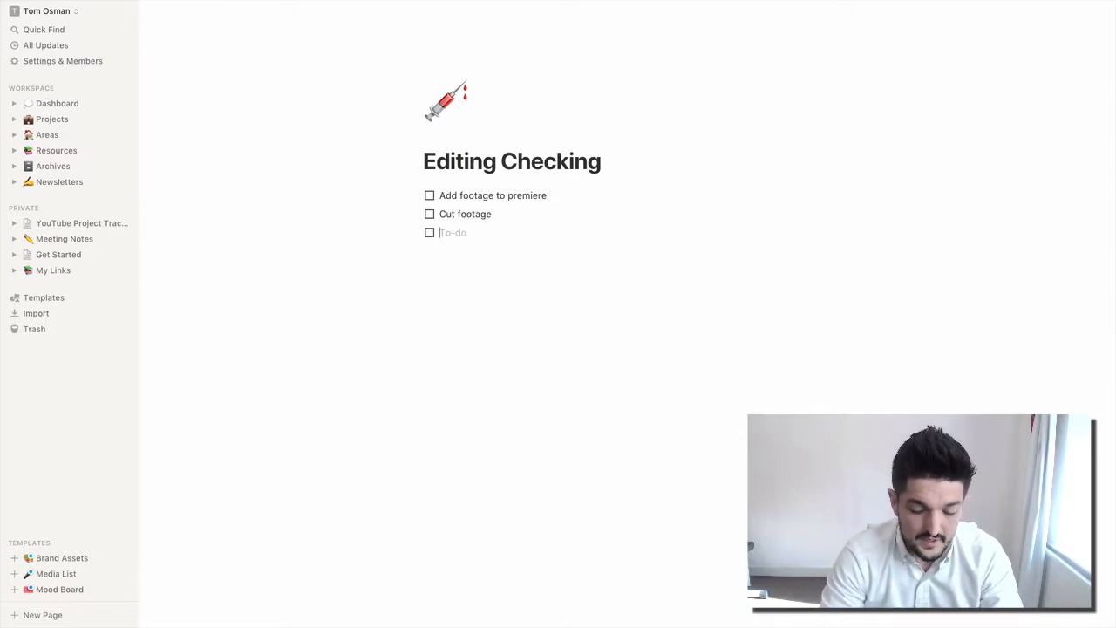
text(Get all )
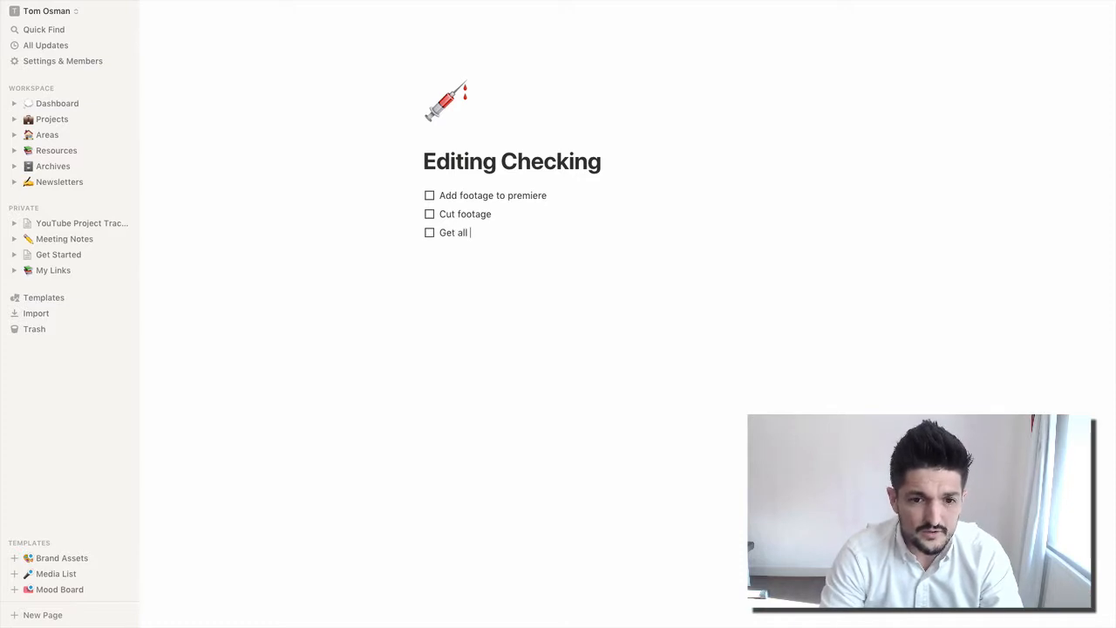
text(g)
text(ootage nneed)
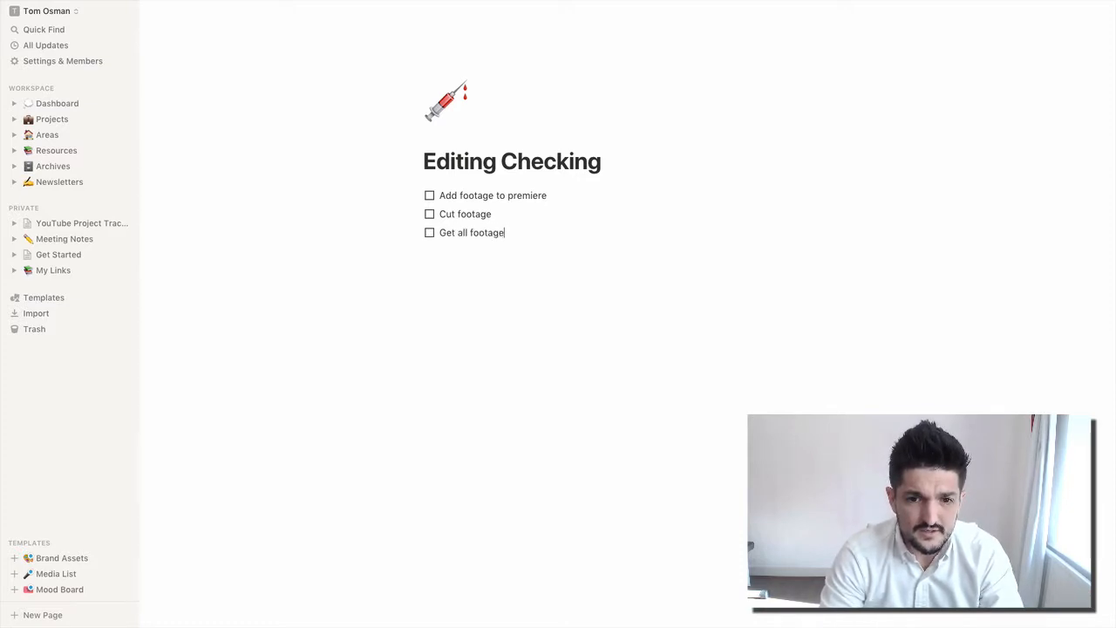
key(BackSpace)
key(BackSpace)
key(BackSpace)
key(BackSpace)
text(eeded for first)
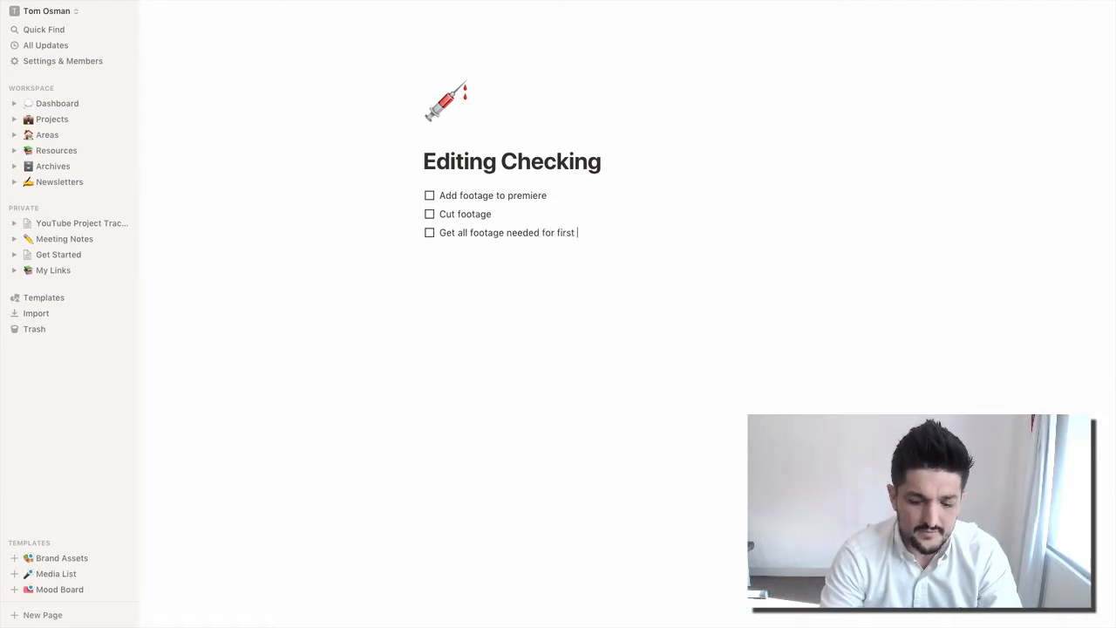
text( cut)
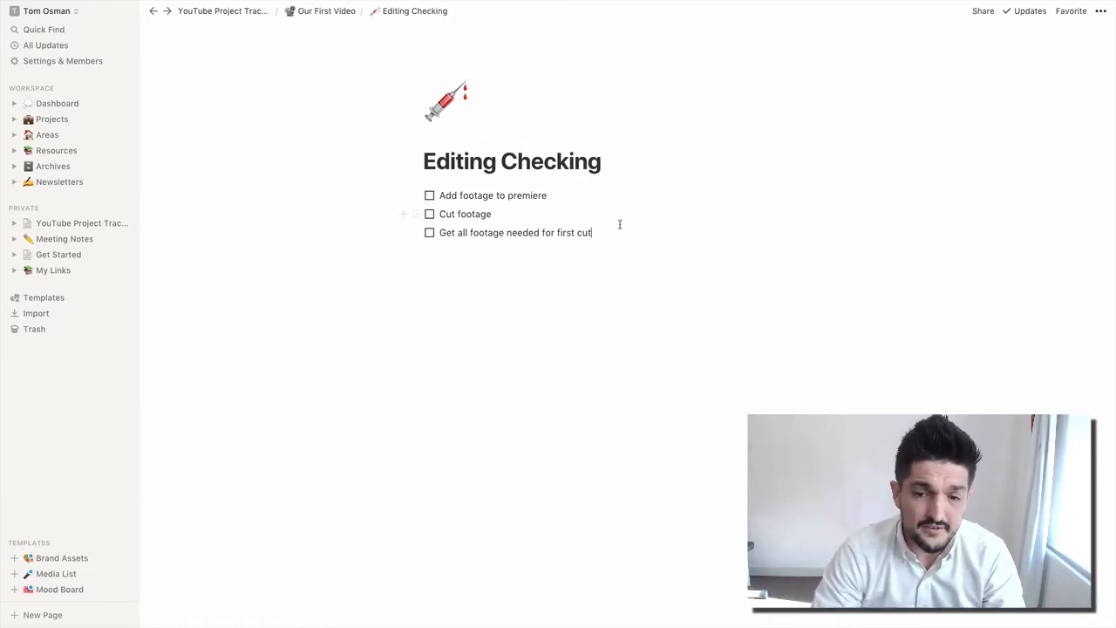
- Look at the empty Publishing Checklist sub-page of Our First Video
click(320, 12)
scroll(484, 373, down, 5)
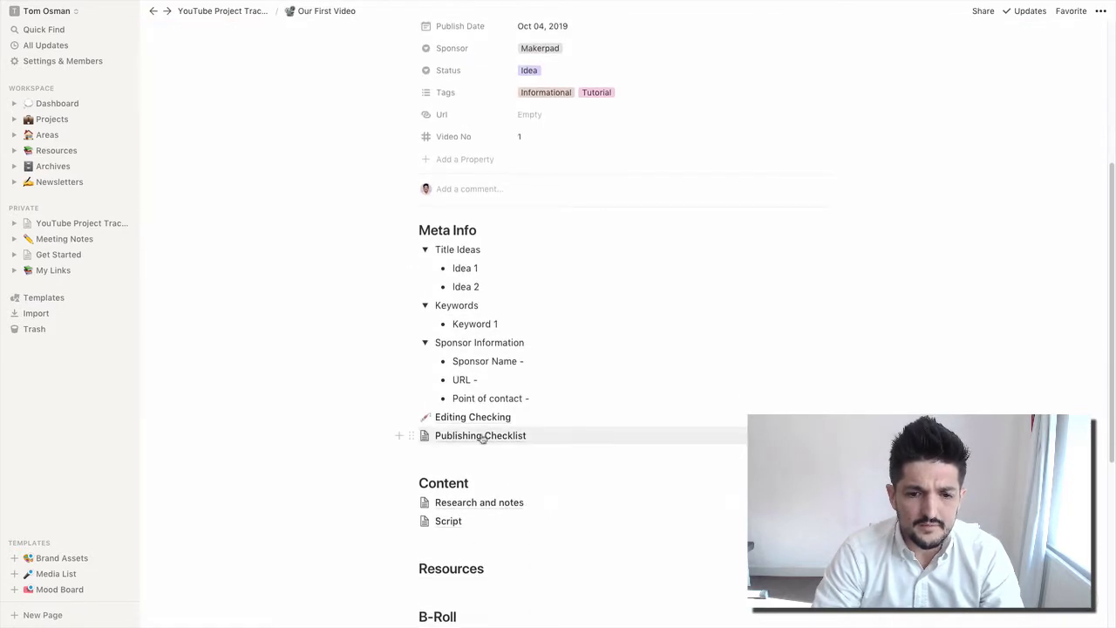
click(482, 436)
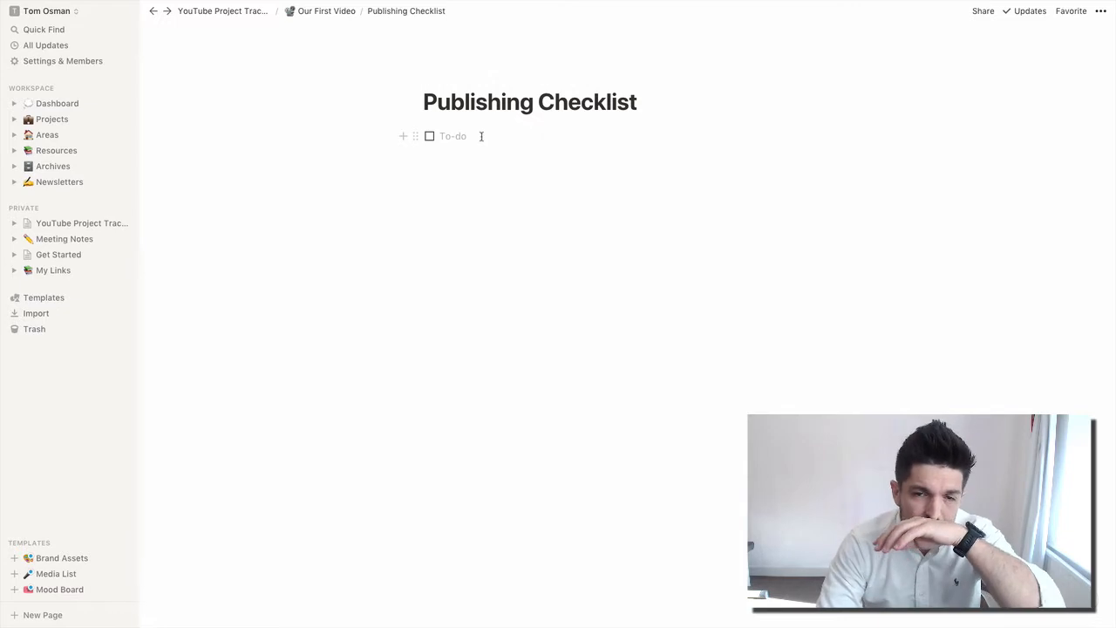
click(408, 12)
click(323, 142)
- Return to Our First Video and open the Research and notes sub-page
click(327, 12)
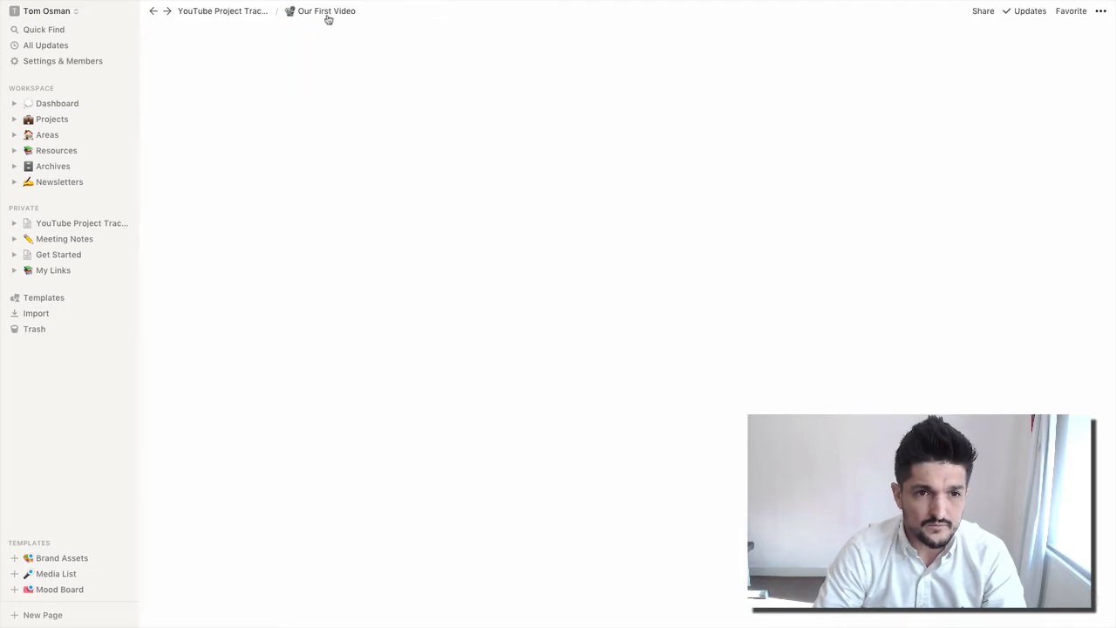
scroll(486, 431, down, 5)
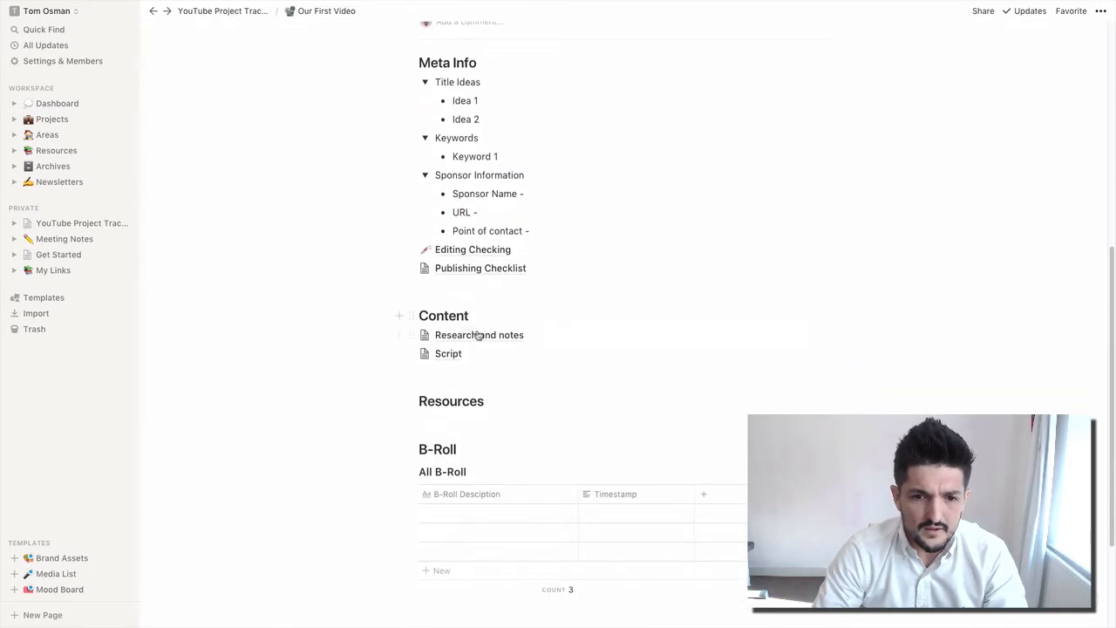
click(479, 335)
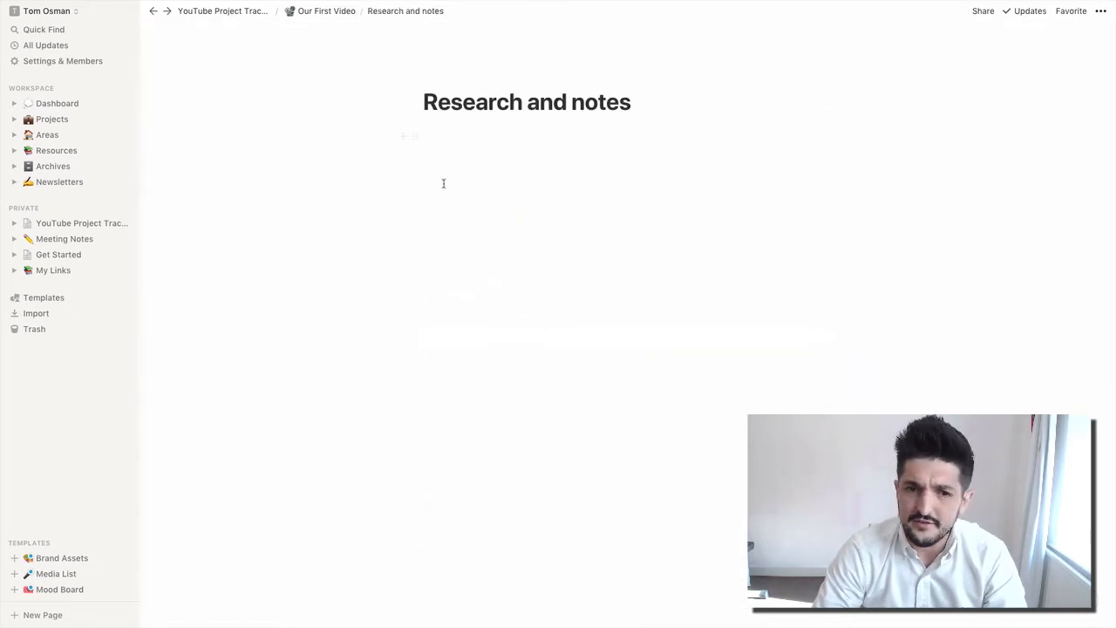